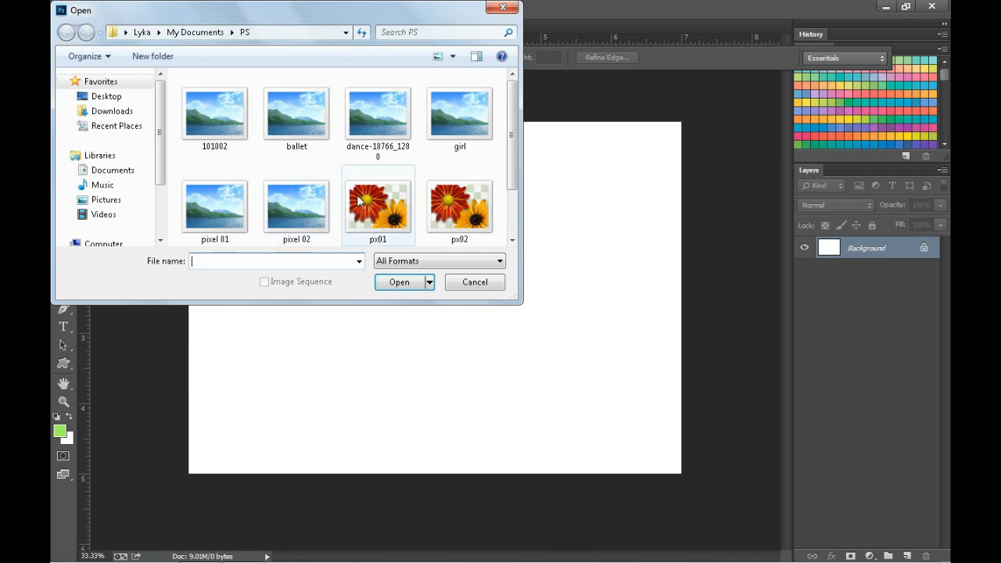
- Open the px01 image and bring its figure into the centre of the Untitled-1 document with the Move tool
{"action": "left_click", "coordinate": [402, 286]}
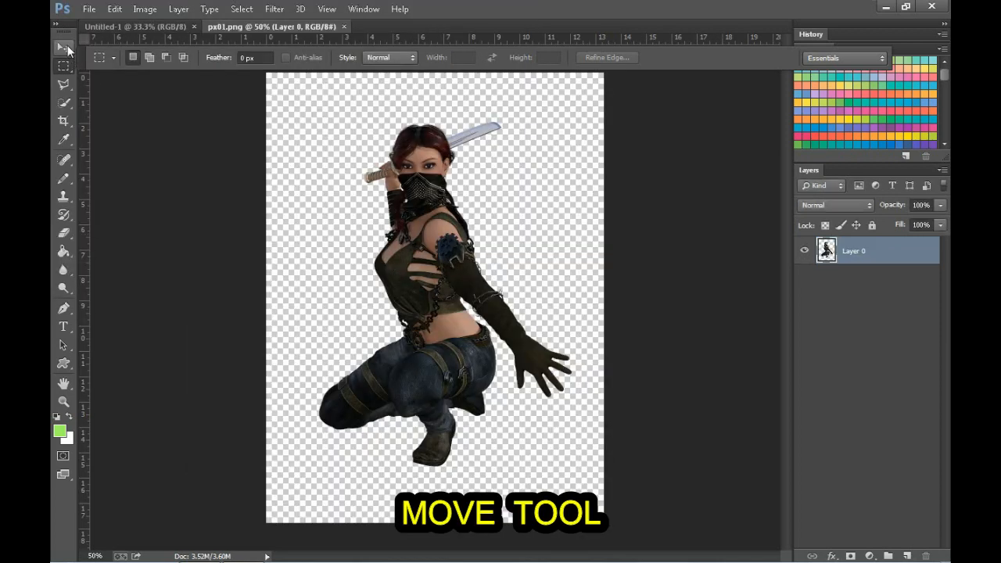
{"action": "left_click", "coordinate": [68, 50]}
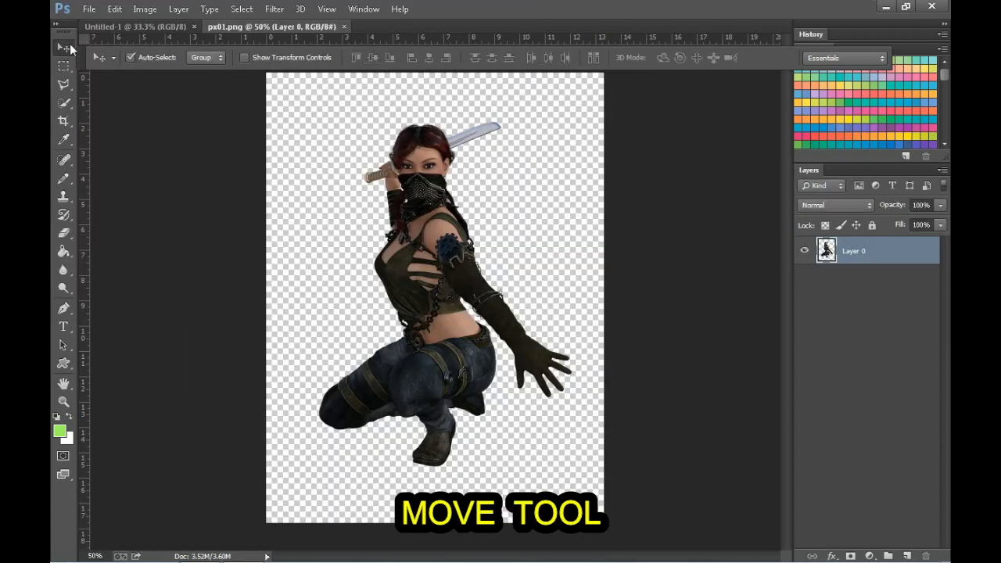
{"action": "left_click_drag", "start_coordinate": [429, 192], "coordinate": [432, 243]}
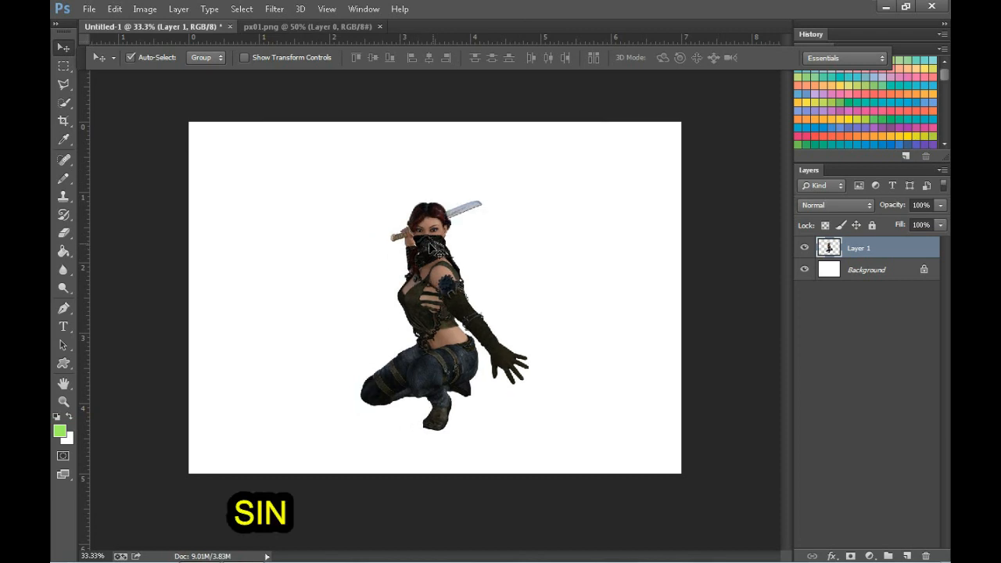
- Select a single pixel column through the figure's face and torso, and copy it to a new layer
{"action": "left_click", "coordinate": [62, 68]}
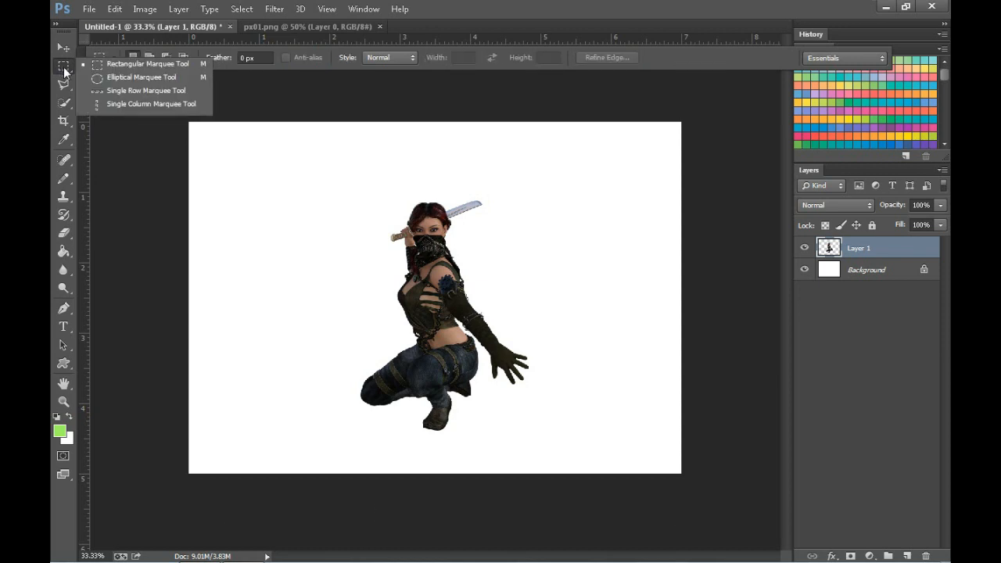
{"action": "left_click", "coordinate": [110, 104]}
{"action": "left_click_drag", "start_coordinate": [420, 118], "coordinate": [426, 118]}
{"action": "key", "text": "ctrl+j"}
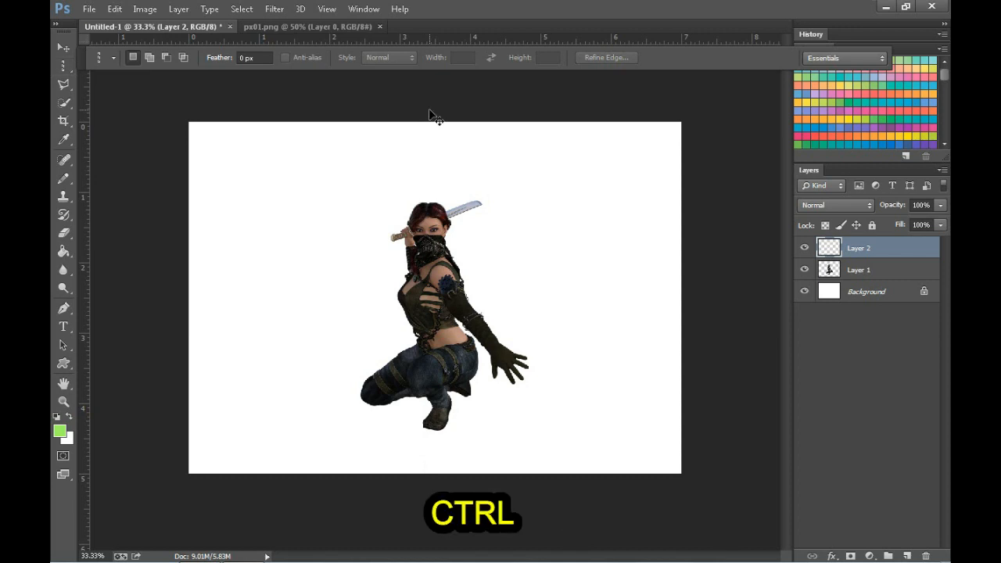
- Stretch the copied pixel column horizontally in both directions to span the full canvas width with Free Transform
{"action": "key", "text": "ctrl+t"}
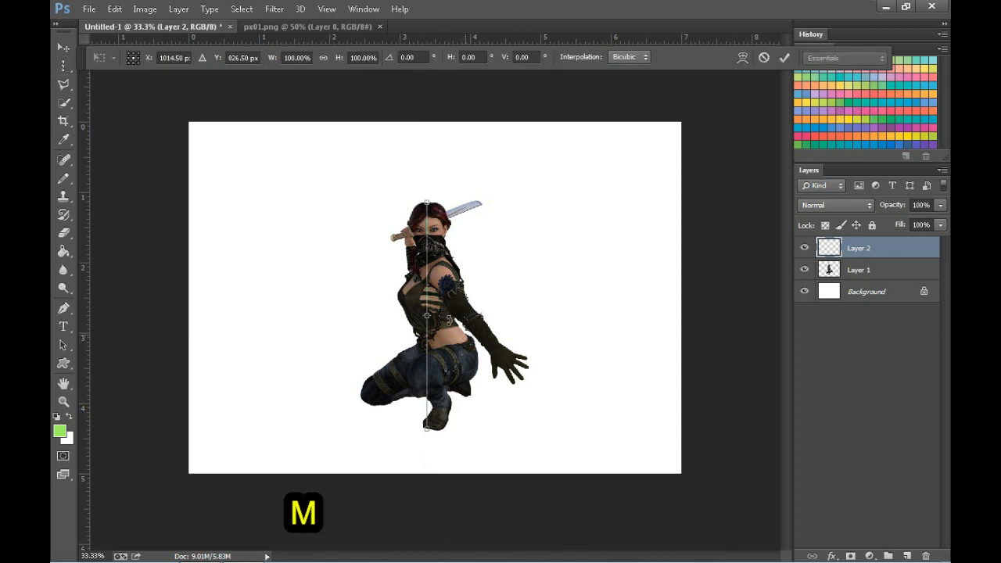
{"action": "left_click_drag", "start_coordinate": [427, 315], "coordinate": [686, 321]}
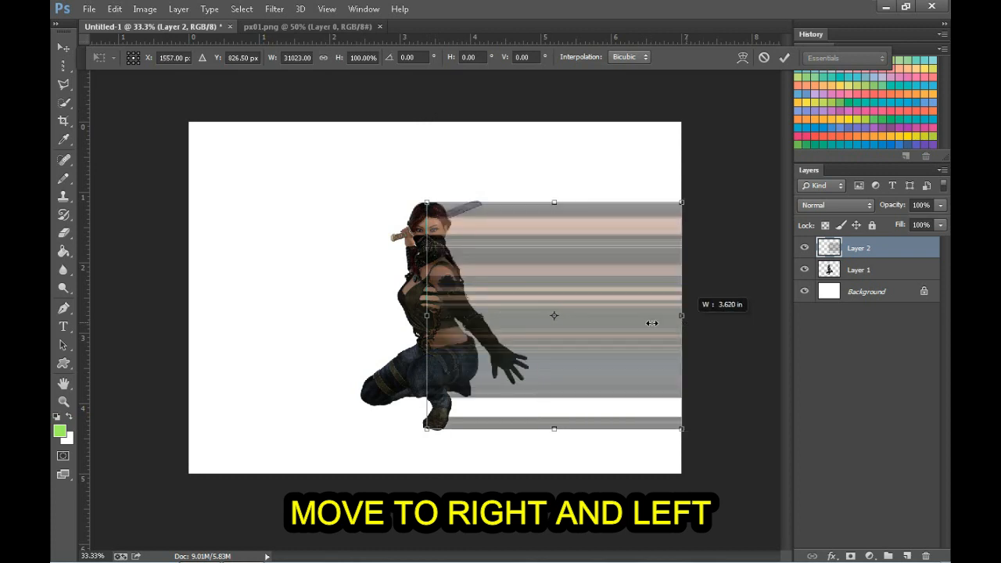
{"action": "left_click_drag", "start_coordinate": [549, 314], "coordinate": [549, 316]}
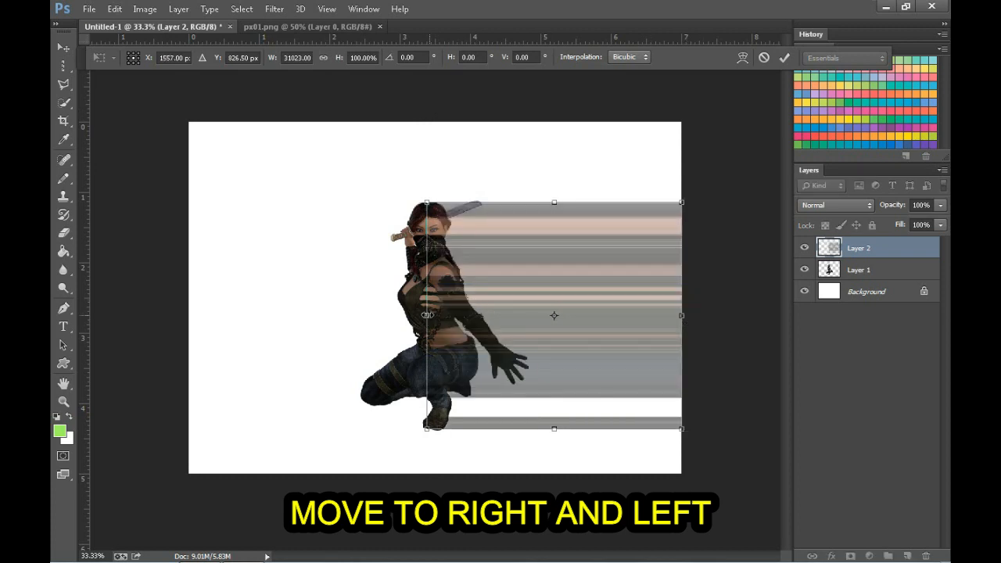
{"action": "left_click_drag", "start_coordinate": [413, 314], "coordinate": [191, 310]}
{"action": "key", "text": "Return"}
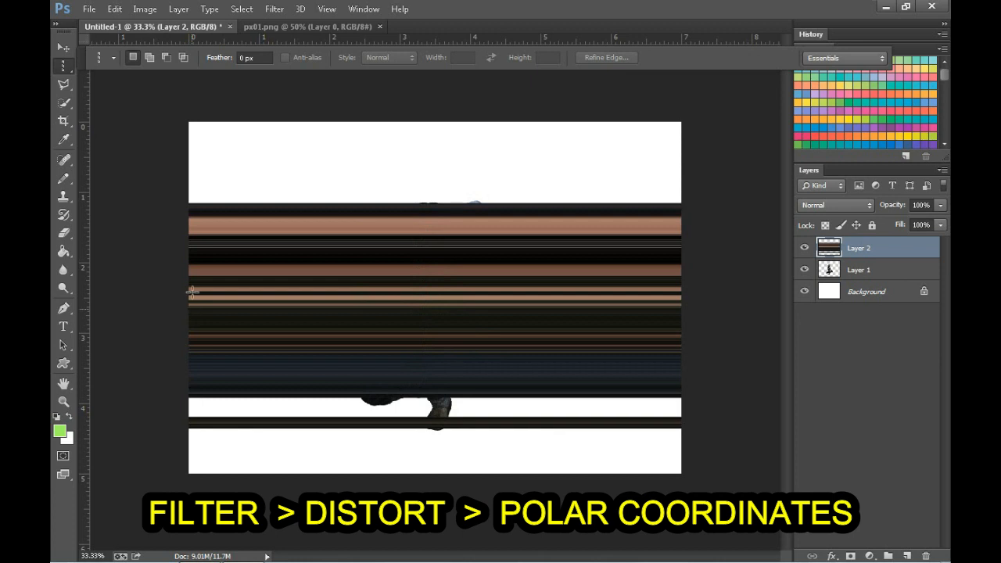
- Apply the Polar Coordinates distortion to the stretched stripes and place their layer beneath the figure's layer
{"action": "left_click", "coordinate": [273, 10]}
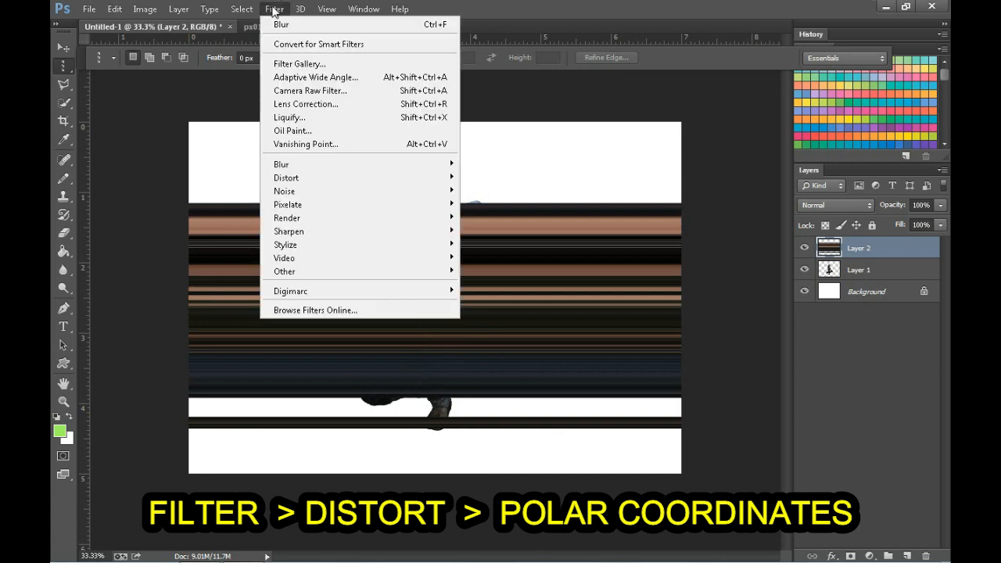
{"action": "mouse_move", "coordinate": [362, 177]}
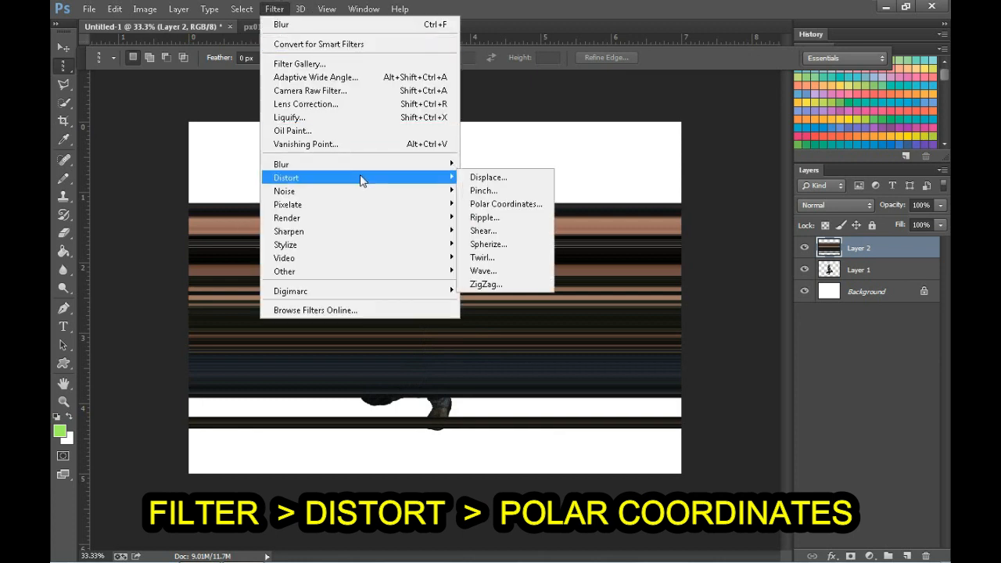
{"action": "left_click", "coordinate": [503, 201]}
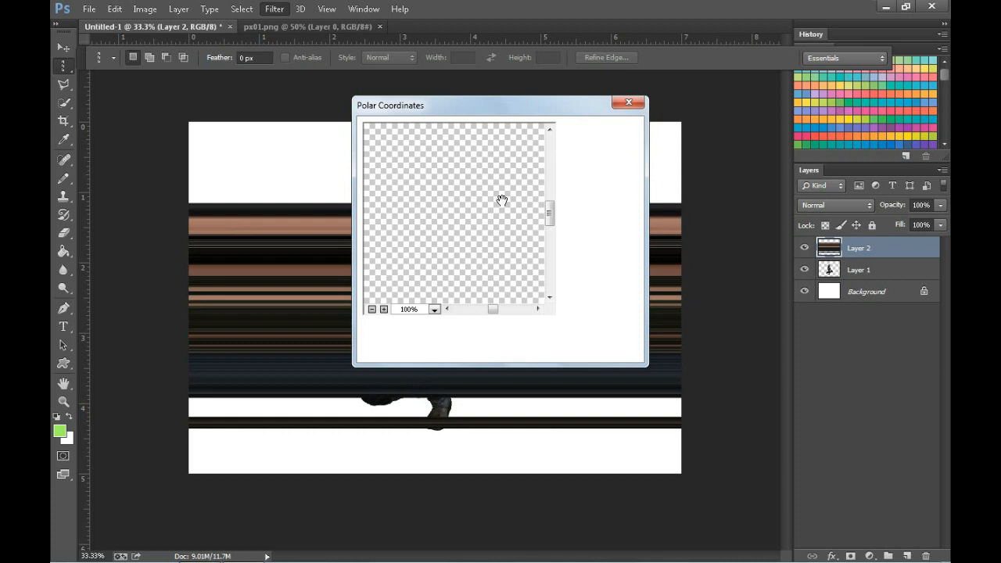
{"action": "left_click", "coordinate": [593, 131]}
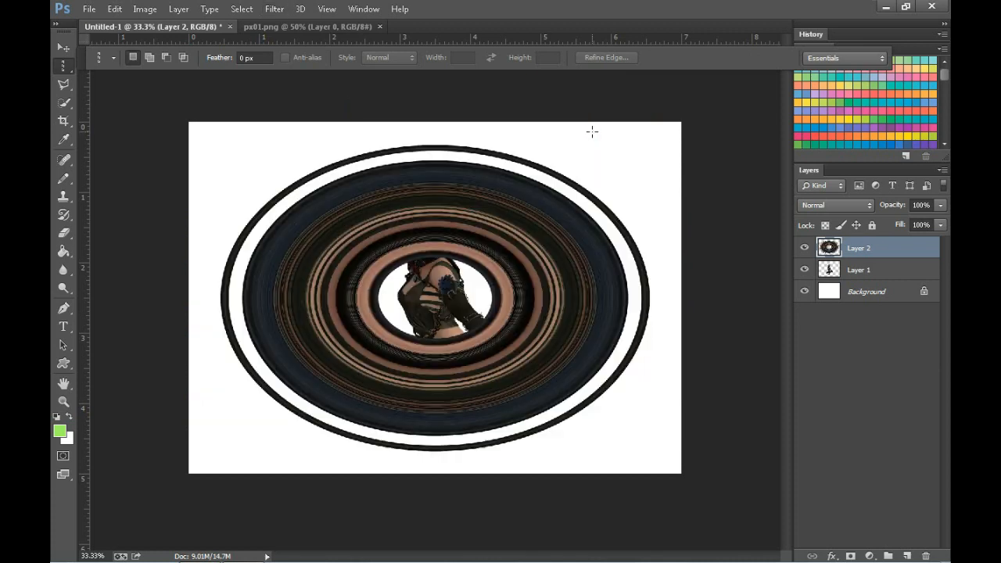
{"action": "left_click_drag", "start_coordinate": [868, 250], "coordinate": [861, 278]}
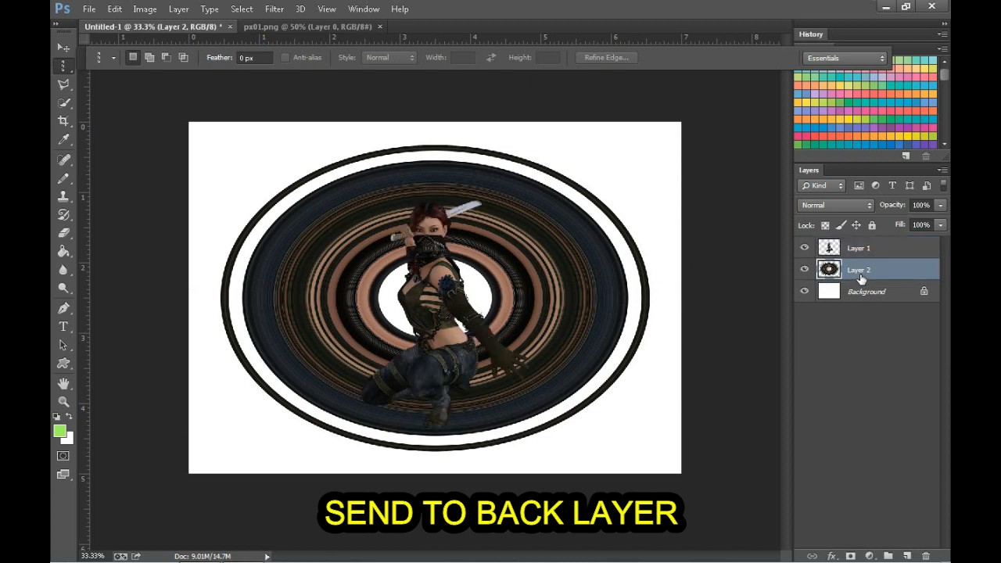
- Scale the ring layer to about 50% width and 66% height, and centre it behind the figure
{"action": "key", "text": "ctrl+t"}
{"action": "left_click_drag", "start_coordinate": [650, 452], "coordinate": [476, 331]}
{"action": "left_click_drag", "start_coordinate": [476, 235], "coordinate": [429, 234]}
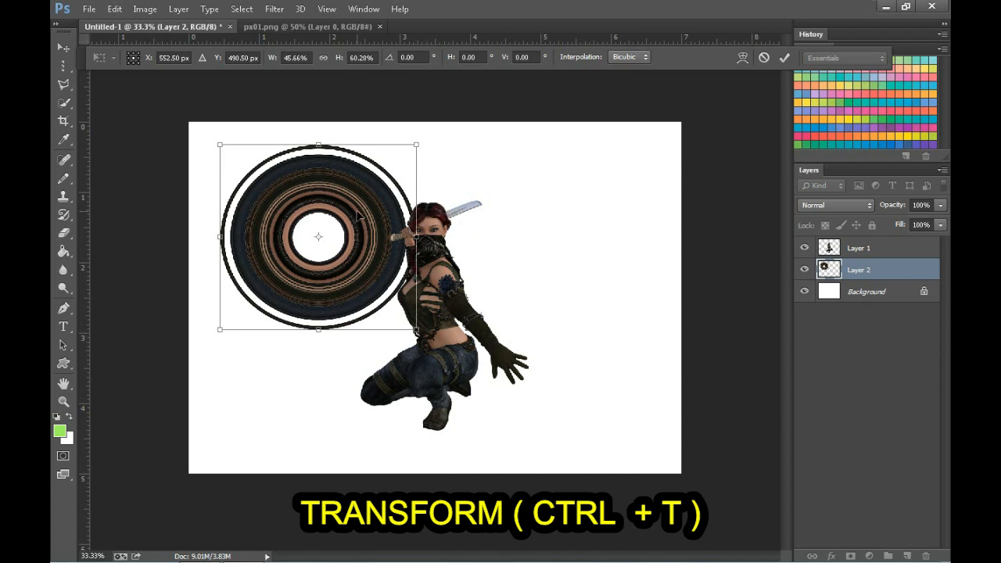
{"action": "left_click_drag", "start_coordinate": [359, 212], "coordinate": [474, 274]}
{"action": "left_click_drag", "start_coordinate": [533, 208], "coordinate": [550, 195]}
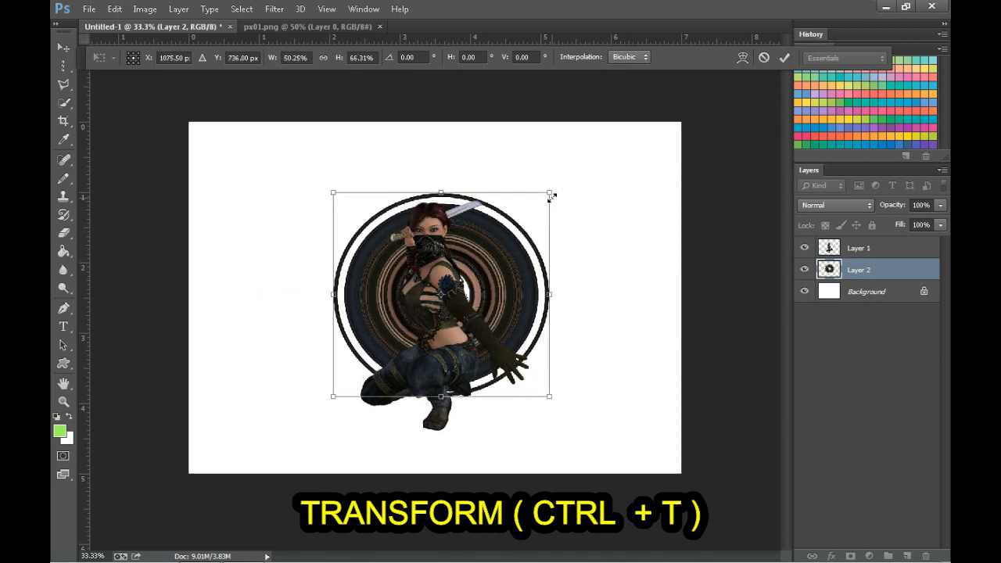
{"action": "scroll", "coordinate": [449, 254], "scroll_direction": "up", "scroll_amount": 1}
{"action": "key", "text": "Left"}
{"action": "key", "text": "Left"}
{"action": "key", "text": "Left"}
{"action": "key", "text": "Left"}
{"action": "key", "text": "Left"}
{"action": "key", "text": "Left"}
{"action": "key", "text": "Left"}
{"action": "key", "text": "Left"}
{"action": "key", "text": "Left"}
{"action": "key", "text": "Return"}
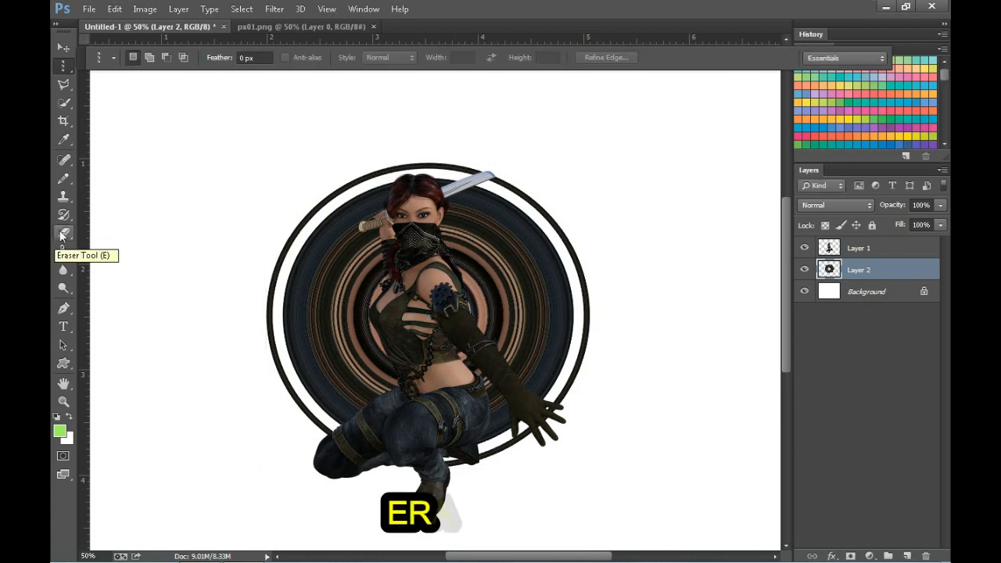
- Erase the part of the rings beyond the figure's back, leaving only those on the outstretched arm's side
{"action": "left_click", "coordinate": [64, 234]}
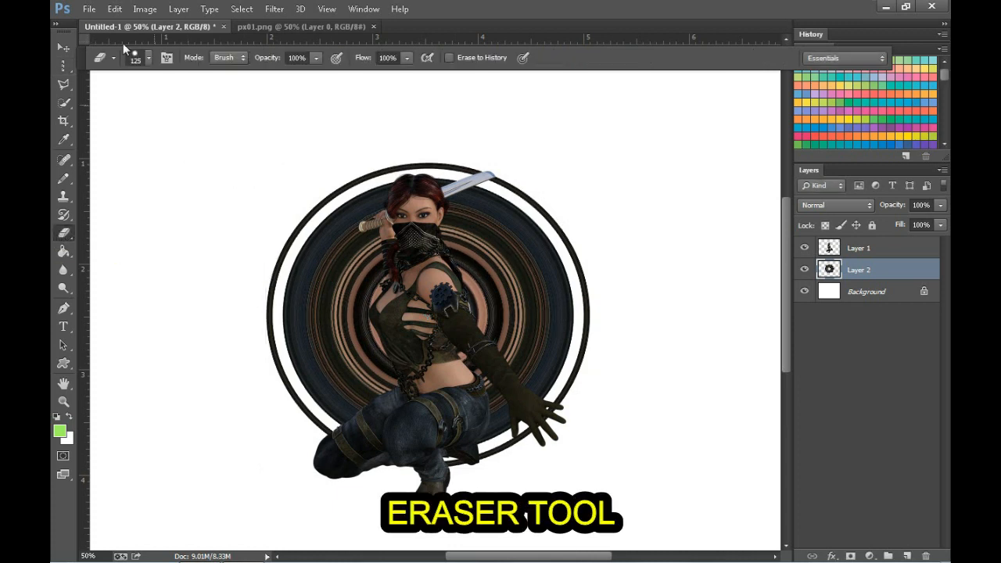
{"action": "mouse_move", "coordinate": [470, 158]}
{"action": "left_mouse_down"}
{"action": "mouse_move", "coordinate": [398, 179]}
{"action": "mouse_move", "coordinate": [356, 236]}
{"action": "mouse_move", "coordinate": [287, 241]}
{"action": "mouse_move", "coordinate": [286, 380]}
{"action": "mouse_move", "coordinate": [336, 438]}
{"action": "left_mouse_up"}
{"action": "key", "text": "bracketright"}
{"action": "key", "text": "bracketright"}
{"action": "key", "text": "bracketright"}
{"action": "key", "text": "bracketleft"}
{"action": "key", "text": "bracketleft"}
{"action": "key", "text": "bracketleft"}
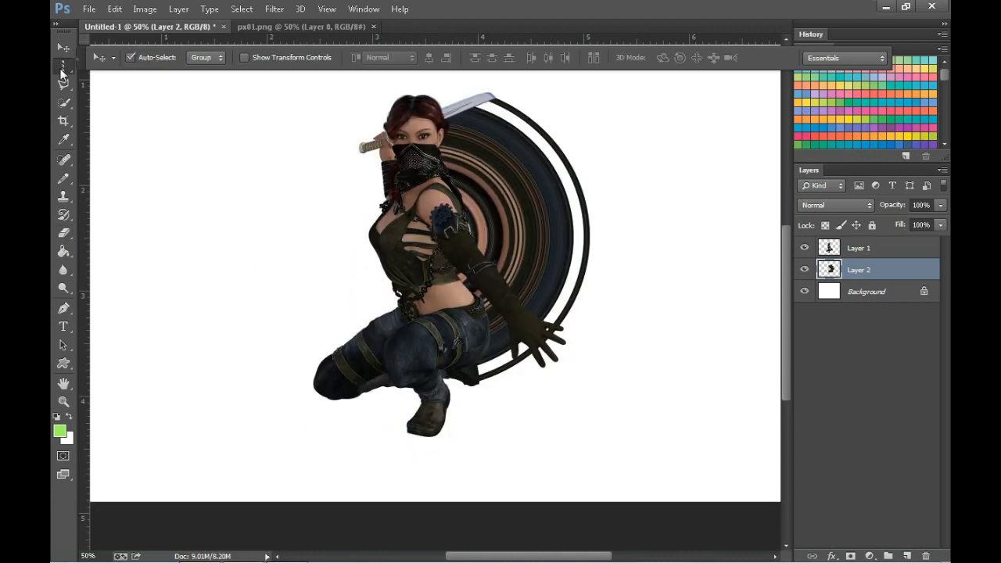
- Draw a flat elliptical selection just below the front boot and fill it with black on a new layer
{"action": "right_click", "coordinate": [64, 69]}
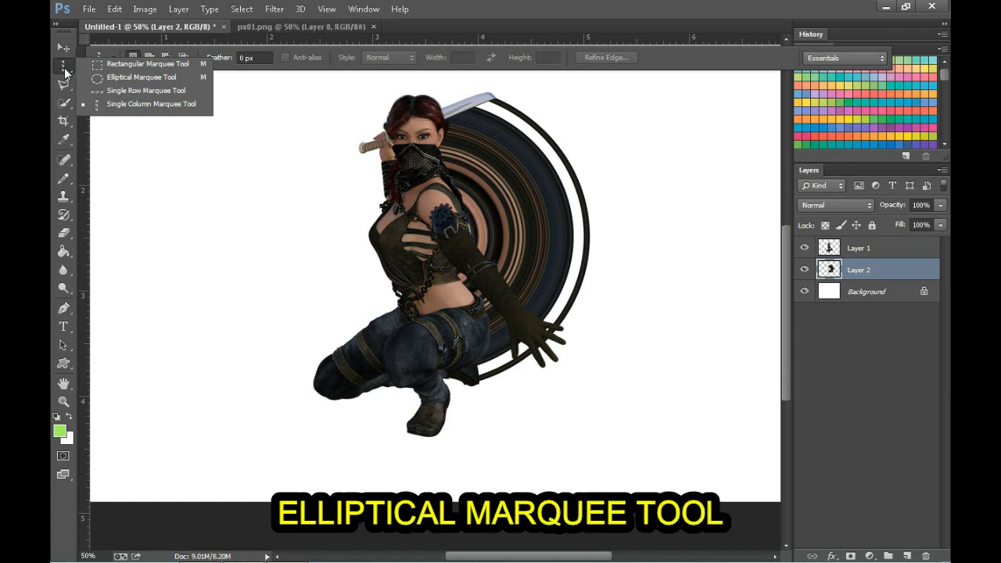
{"action": "left_click", "coordinate": [119, 79]}
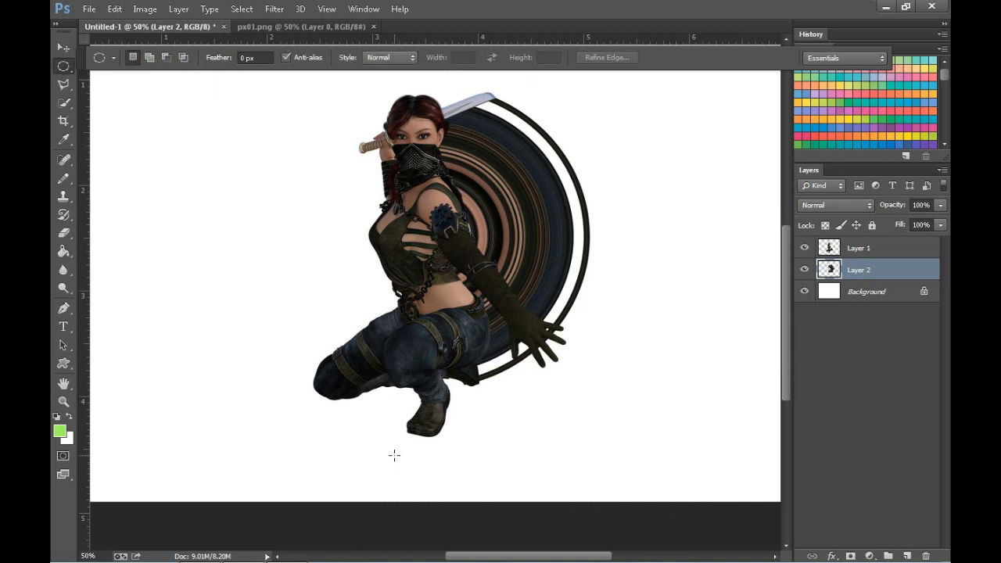
{"action": "left_click_drag", "start_coordinate": [394, 451], "coordinate": [460, 440]}
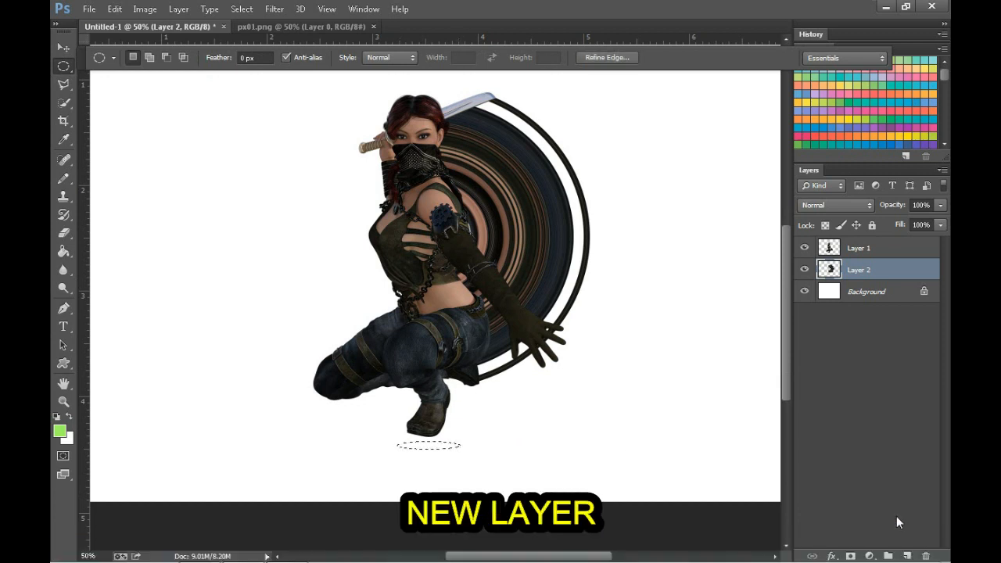
{"action": "left_click", "coordinate": [907, 555]}
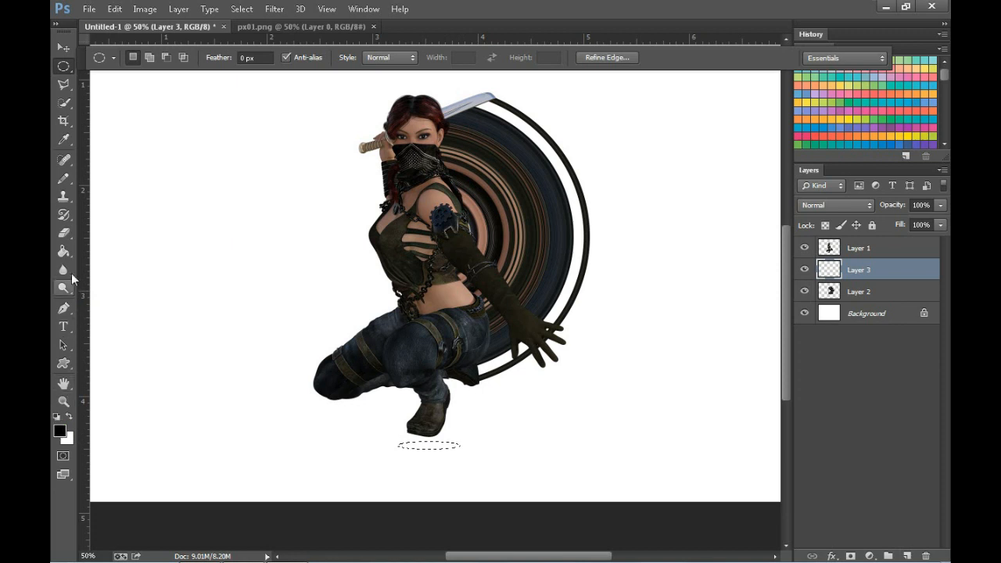
{"action": "left_click", "coordinate": [64, 251]}
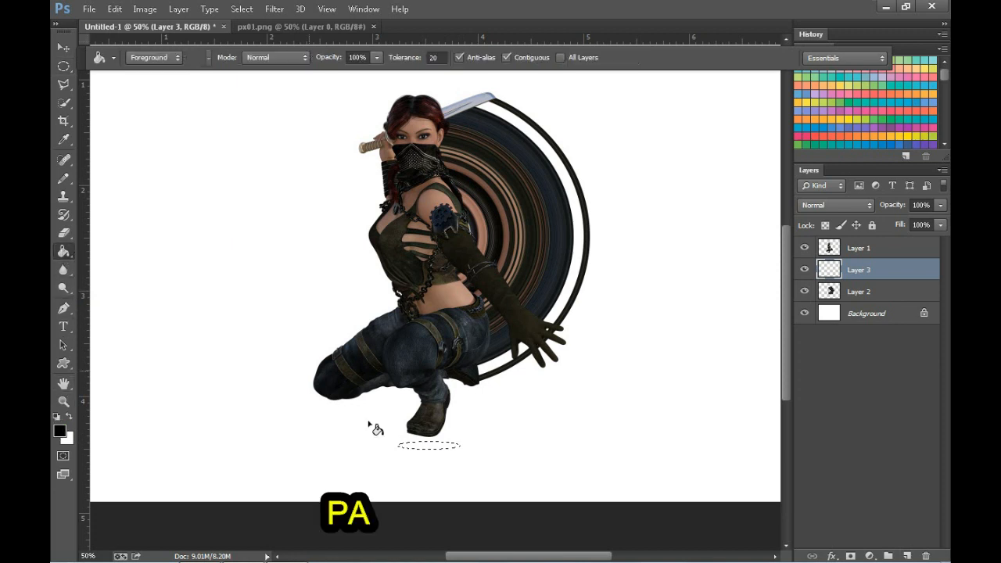
{"action": "left_click", "coordinate": [432, 452]}
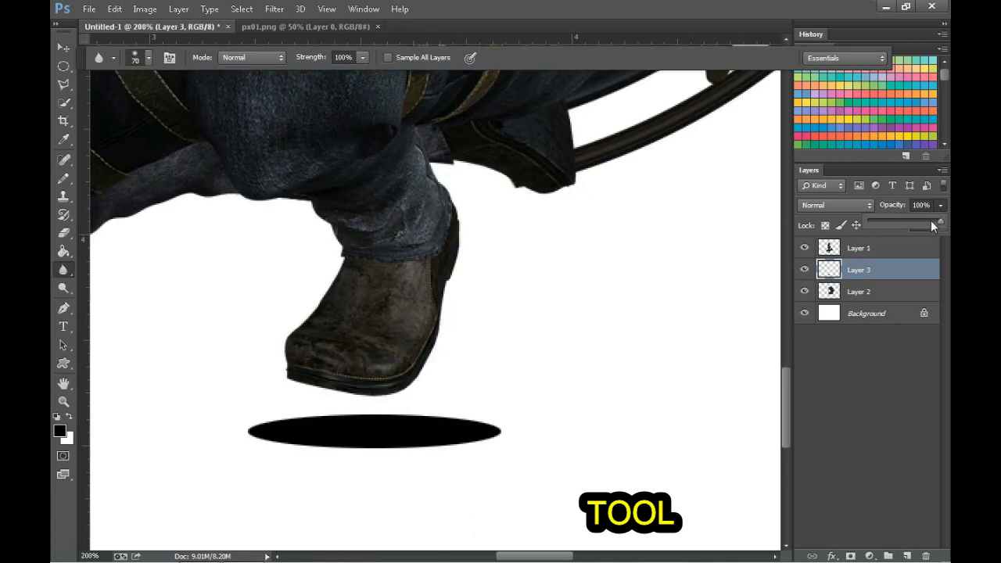
- Lighten the shadow ellipse by setting its layer's opacity to 32% and fill to 46%
{"action": "left_click_drag", "start_coordinate": [942, 225], "coordinate": [903, 245]}
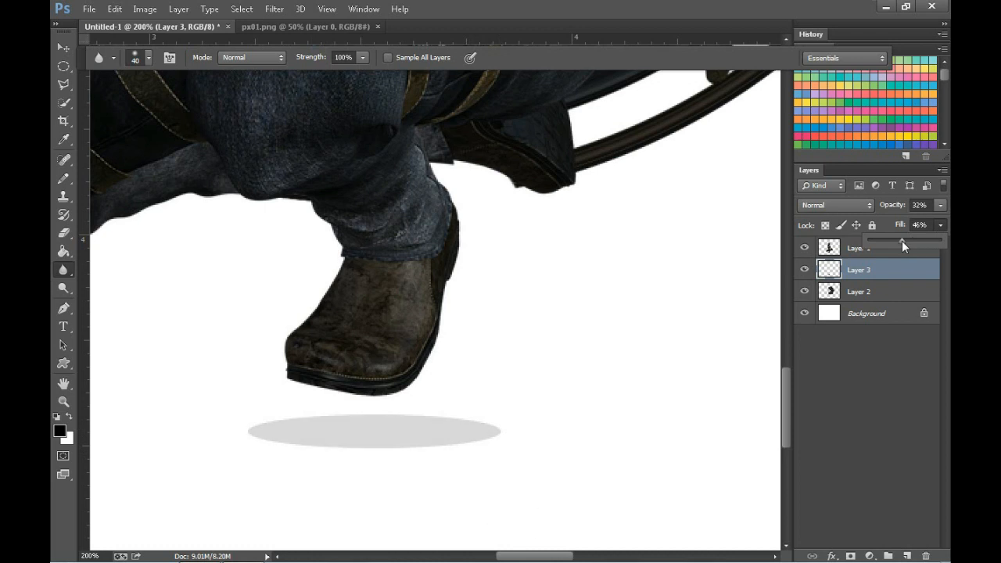
{"action": "key", "text": "ctrl+minus"}
{"action": "key", "text": "ctrl+minus"}
{"action": "key", "text": "ctrl+minus"}
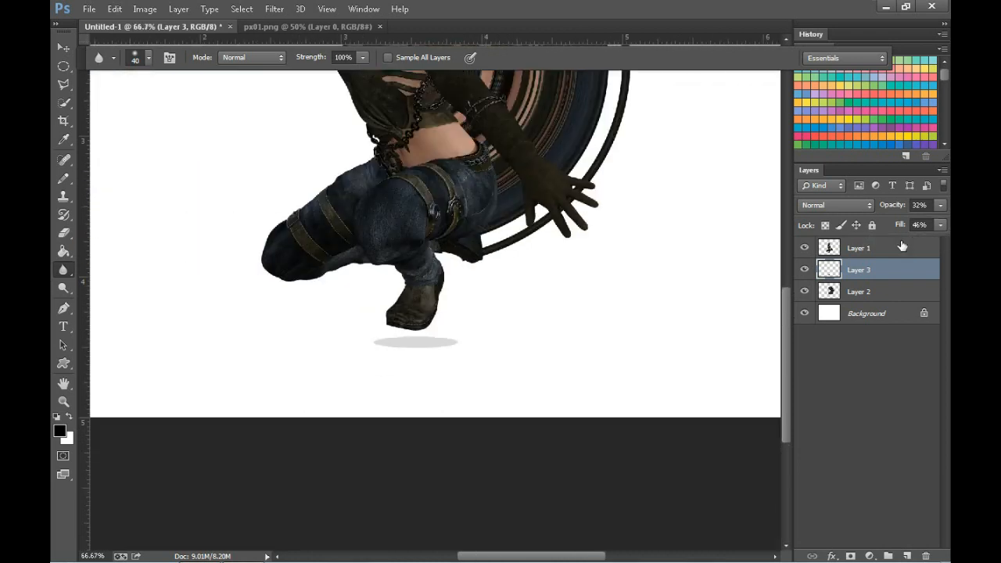
{"action": "key", "text": "ctrl+minus"}
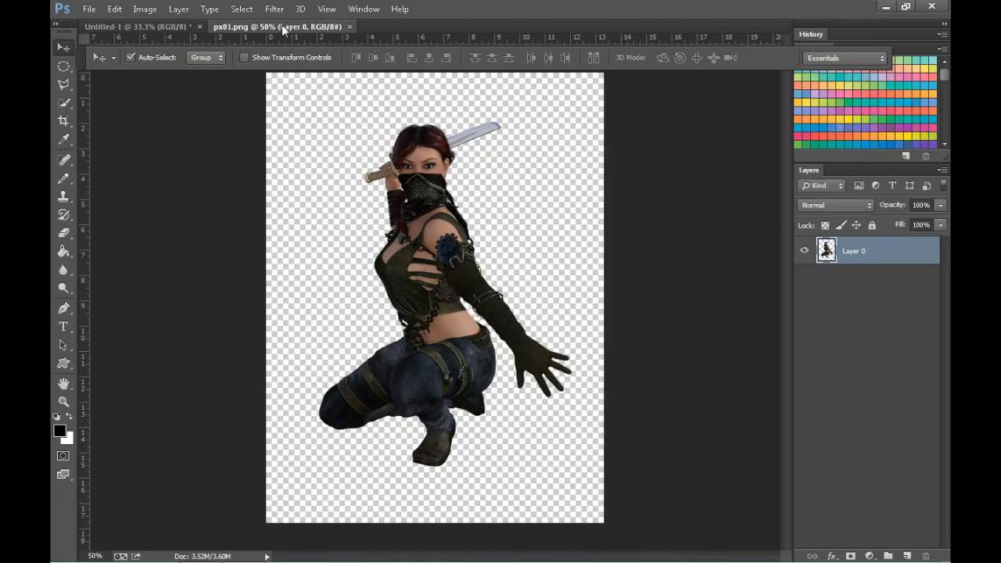
- Bring the px01 figure into the Untitled-1 document again and place it near the canvas centre
{"action": "left_click_drag", "start_coordinate": [417, 190], "coordinate": [168, 32]}
{"action": "left_click_drag", "start_coordinate": [269, 169], "coordinate": [436, 245]}
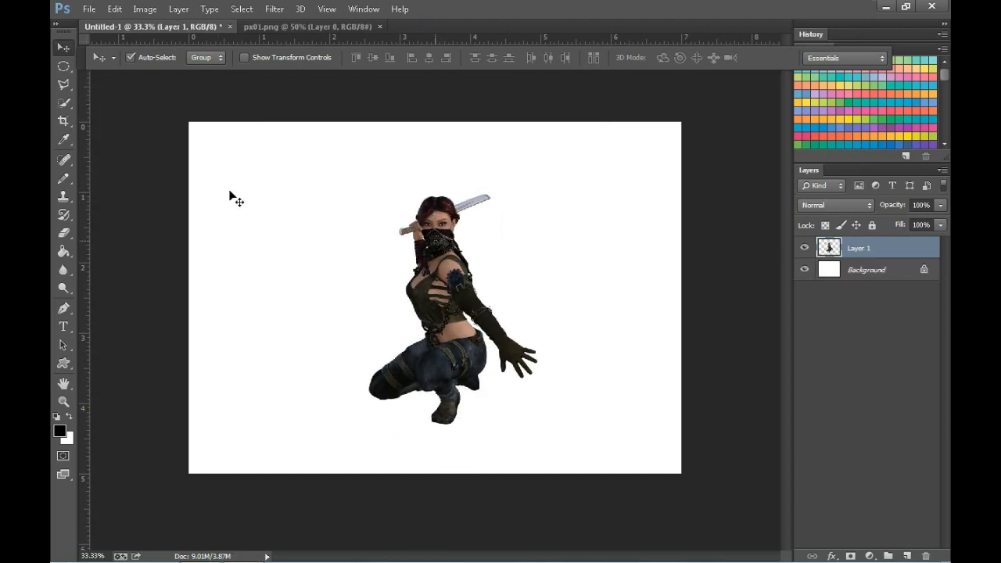
- Select a single pixel row across the figure's chest and copy it to a new layer
{"action": "left_click", "coordinate": [63, 66]}
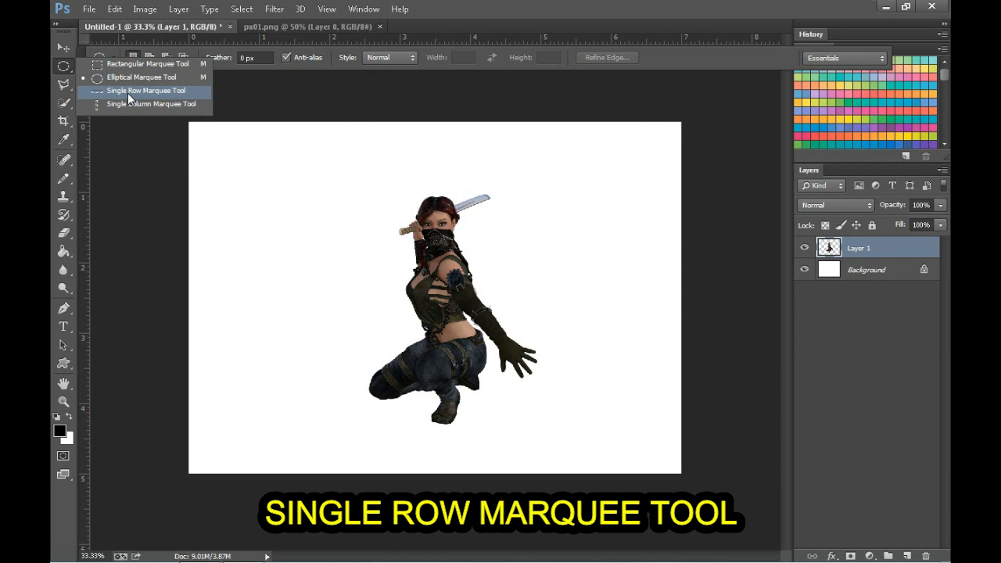
{"action": "left_click", "coordinate": [128, 93]}
{"action": "left_click", "coordinate": [188, 293]}
{"action": "left_click_drag", "start_coordinate": [192, 293], "coordinate": [191, 284]}
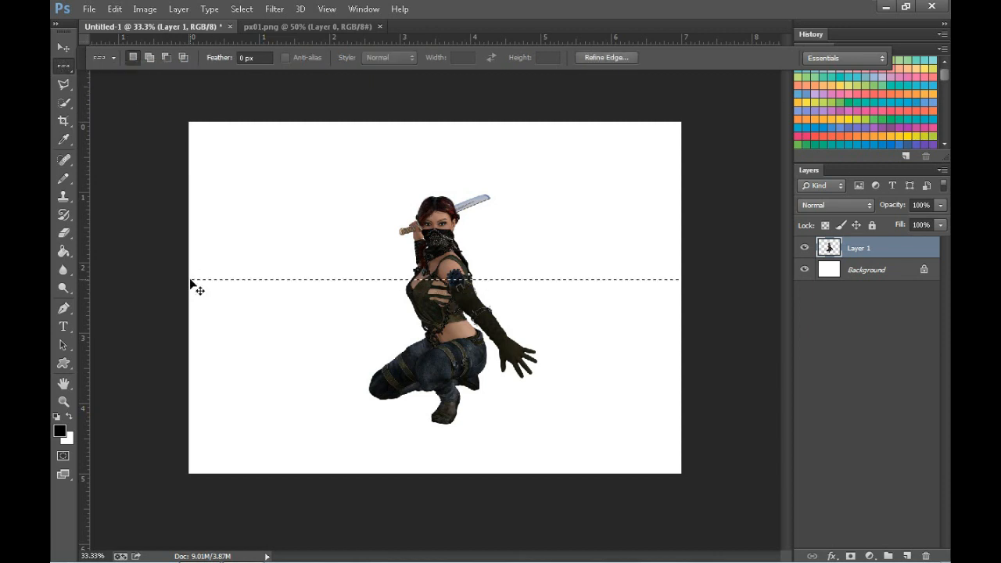
{"action": "key", "text": "ctrl+j"}
- Stretch the copied pixel row vertically and horizontally to cover the whole canvas with Free Transform
{"action": "key", "text": "ctrl+t"}
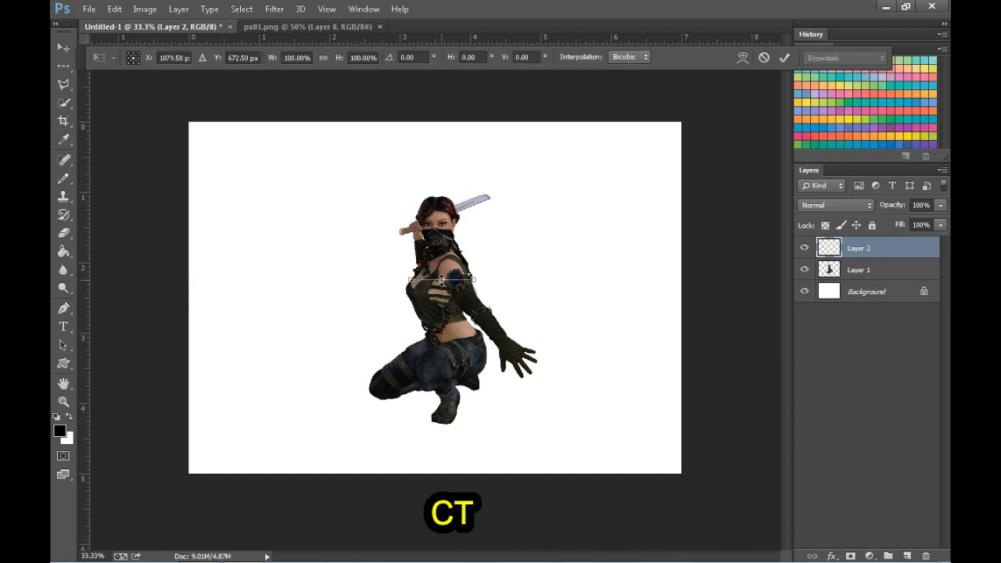
{"action": "left_click_drag", "start_coordinate": [442, 279], "coordinate": [435, 127]}
{"action": "left_click_drag", "start_coordinate": [441, 279], "coordinate": [441, 473]}
{"action": "left_click_drag", "start_coordinate": [474, 297], "coordinate": [681, 297]}
{"action": "left_click_drag", "start_coordinate": [410, 297], "coordinate": [190, 303]}
{"action": "key", "text": "Return"}
- Apply the Polar Coordinates distortion to the stretched vertical stripes to form rays from the canvas centre
{"action": "left_click", "coordinate": [274, 9]}
{"action": "mouse_move", "coordinate": [384, 178]}
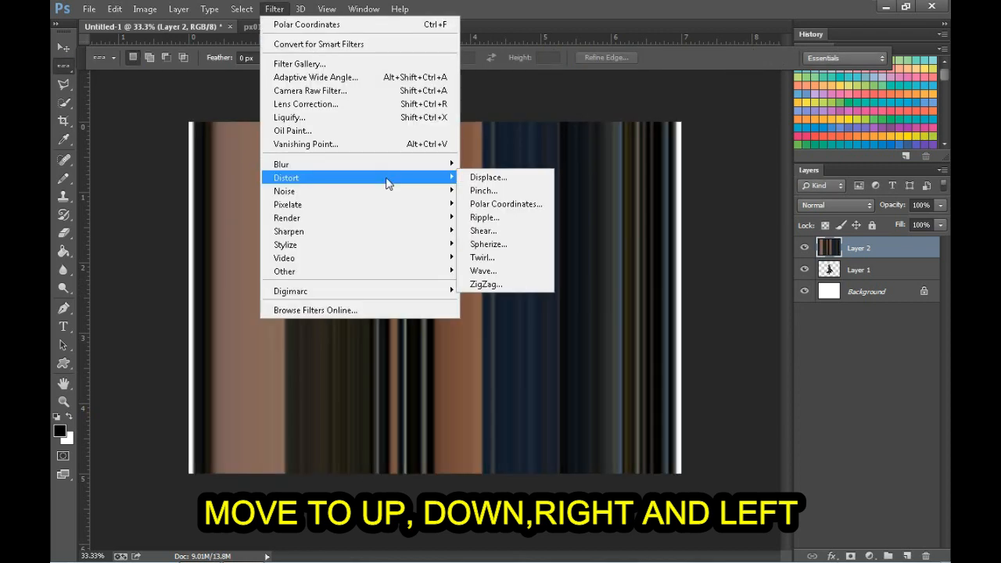
{"action": "left_click", "coordinate": [496, 205]}
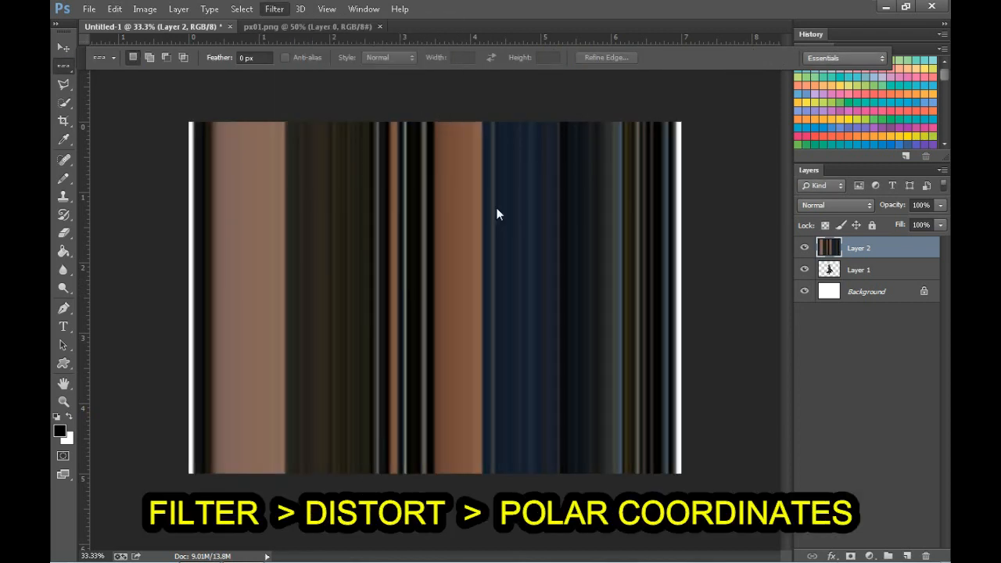
{"action": "left_click", "coordinate": [593, 134]}
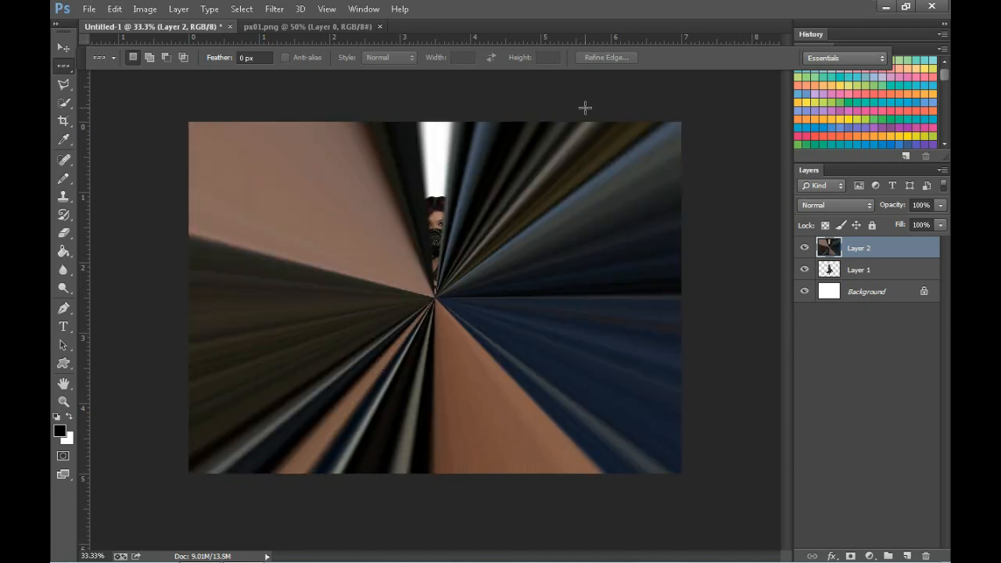
- Move the ray layer beneath the figure layer and flip the rays vertically
{"action": "left_click_drag", "start_coordinate": [864, 249], "coordinate": [884, 278]}
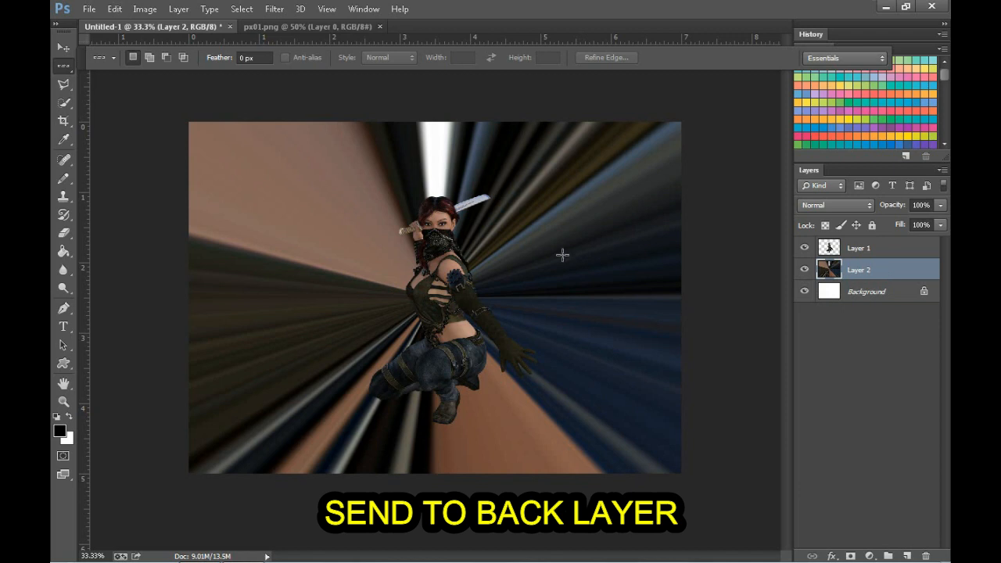
{"action": "left_click", "coordinate": [115, 9]}
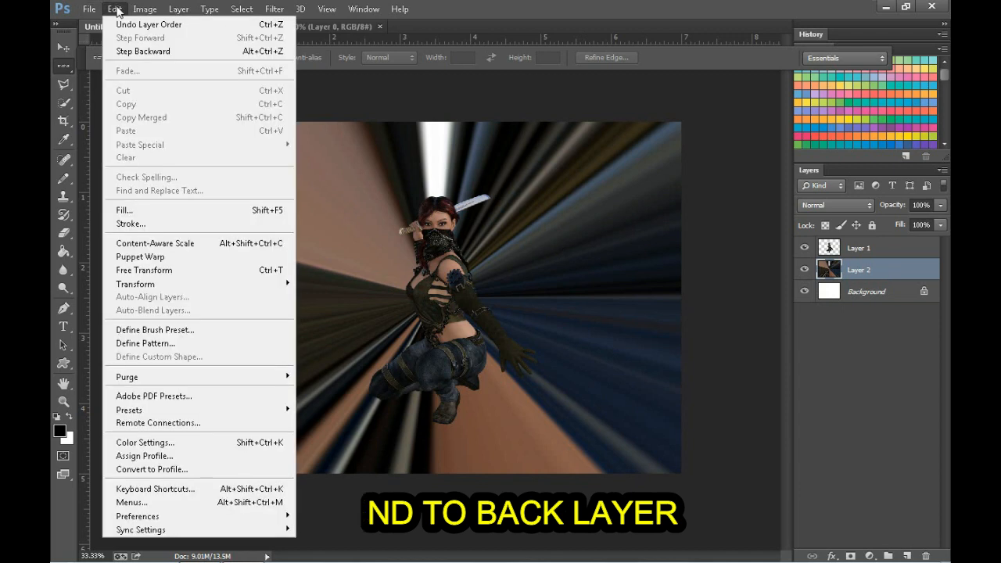
{"action": "mouse_move", "coordinate": [268, 290]}
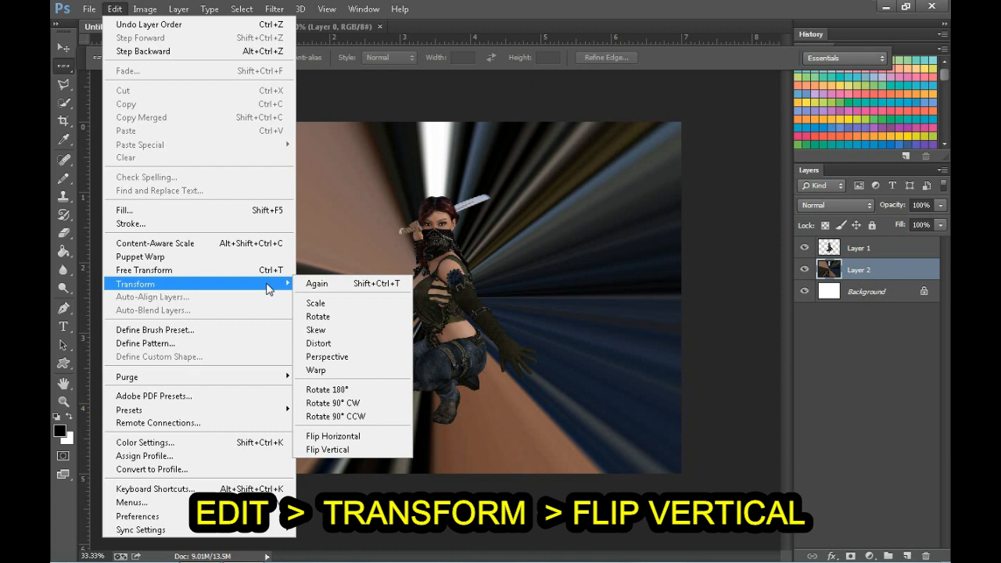
{"action": "left_click", "coordinate": [328, 450]}
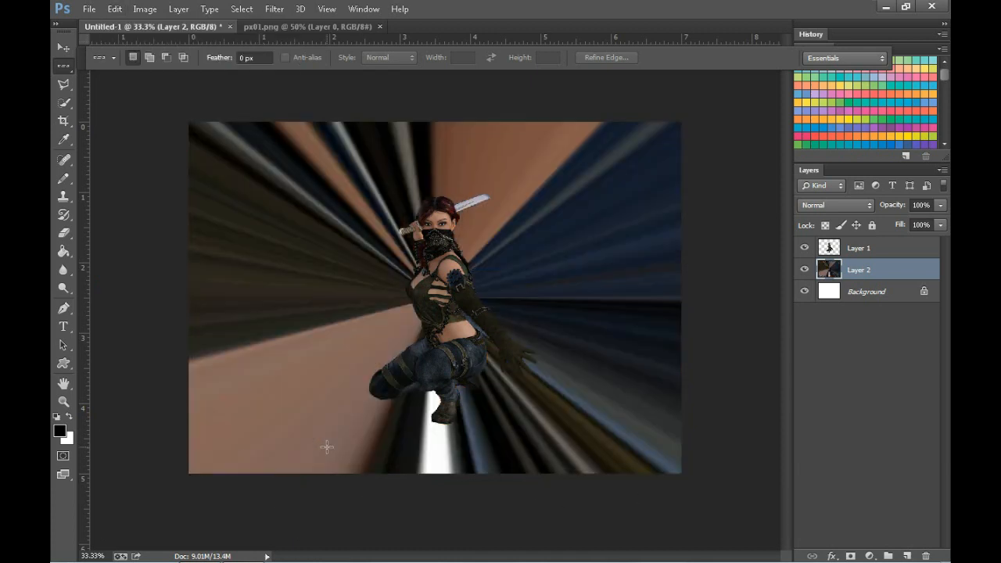
- Duplicate the flipped ray layer, hide the original, and brighten the copy's midtones and highlights with Curves
{"action": "left_click_drag", "start_coordinate": [908, 270], "coordinate": [907, 550]}
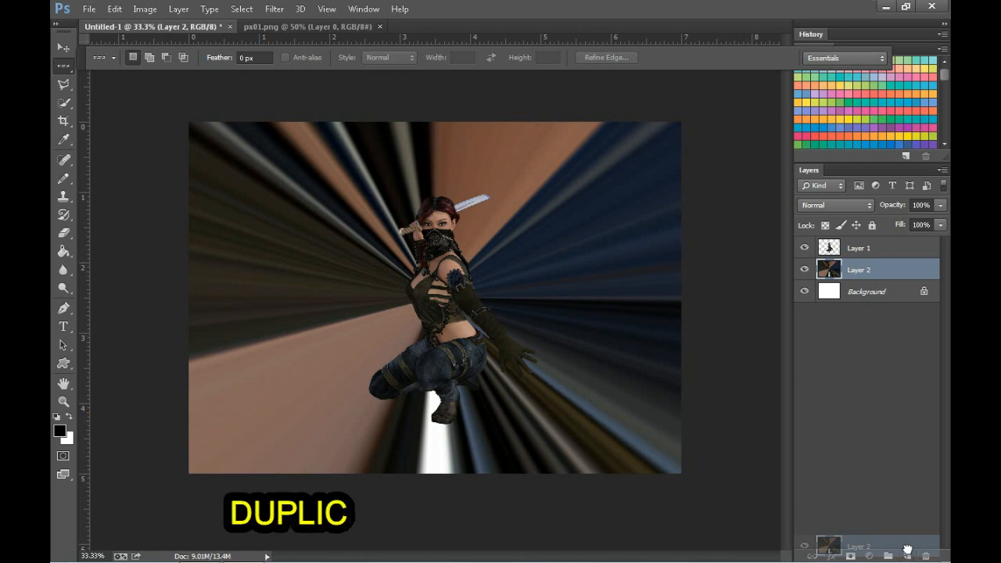
{"action": "left_click", "coordinate": [805, 292]}
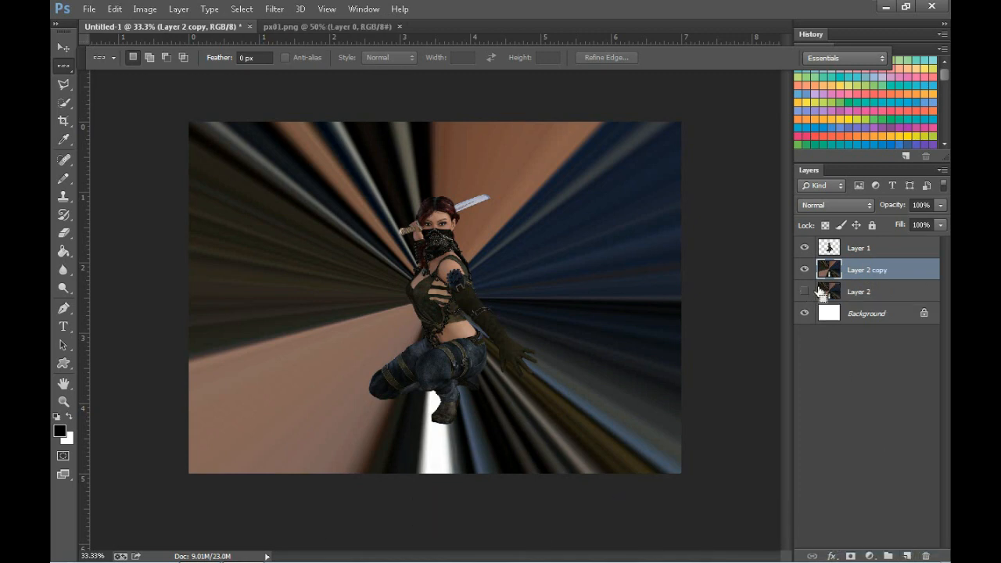
{"action": "key", "text": "ctrl+m"}
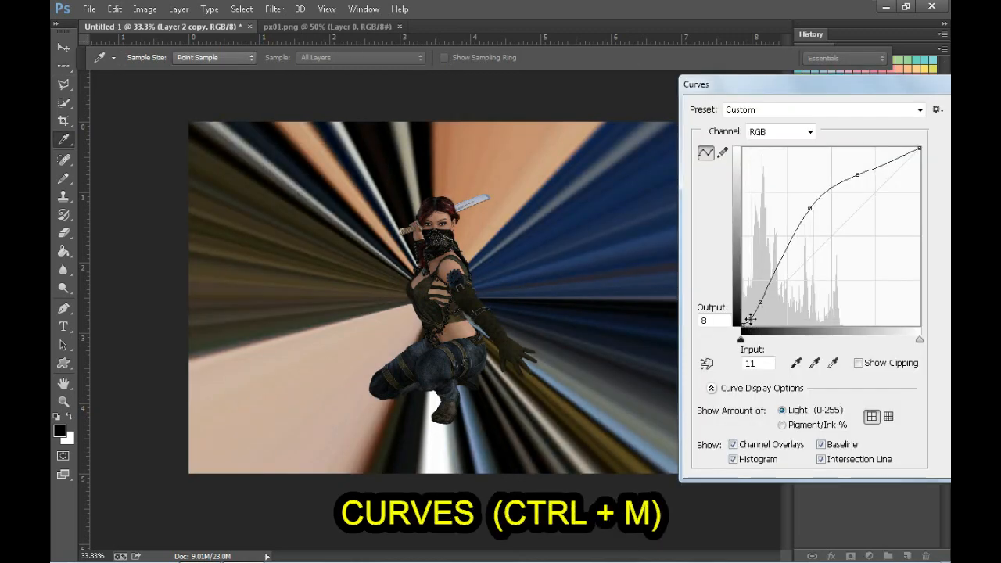
{"action": "key", "text": "Return"}
- Duplicate the figure's Layer 1 as a backup and hide the original
{"action": "left_click", "coordinate": [863, 254]}
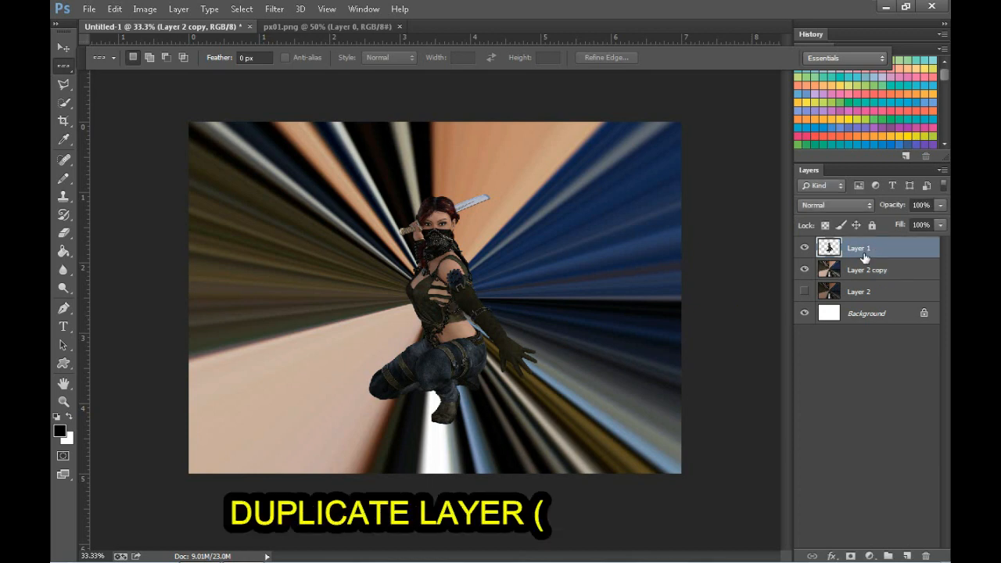
{"action": "key", "text": "ctrl+j"}
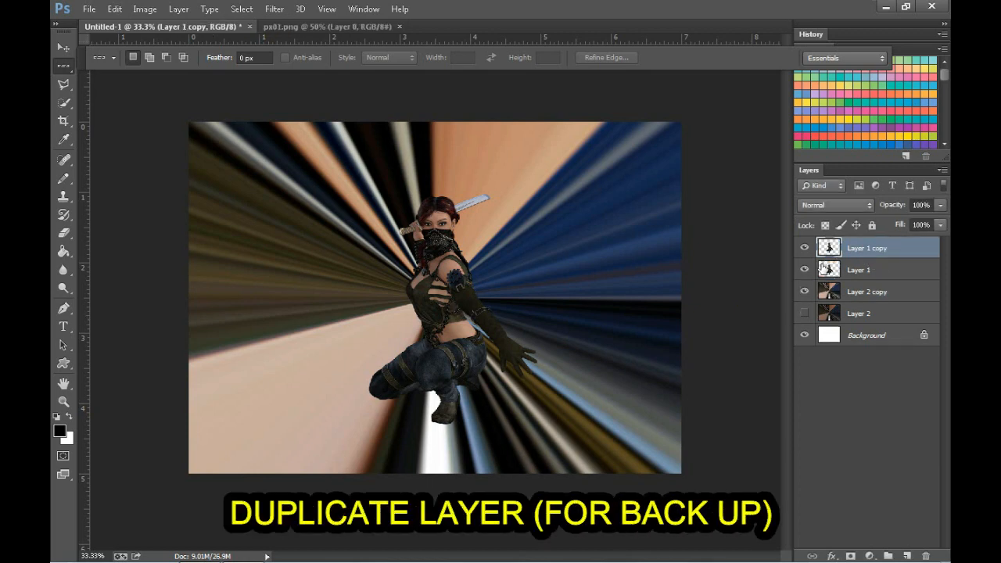
{"action": "left_click", "coordinate": [804, 270]}
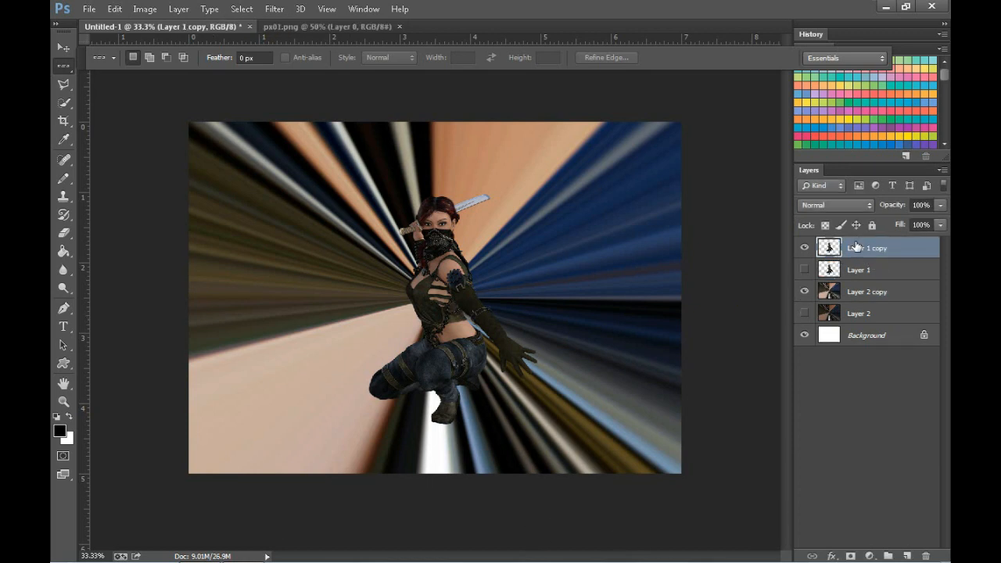
- Give the figure copy an Emboss-style Bevel & Emboss with size 18 px and soften 13 px, plus an Outer Glow
{"action": "right_click", "coordinate": [856, 247]}
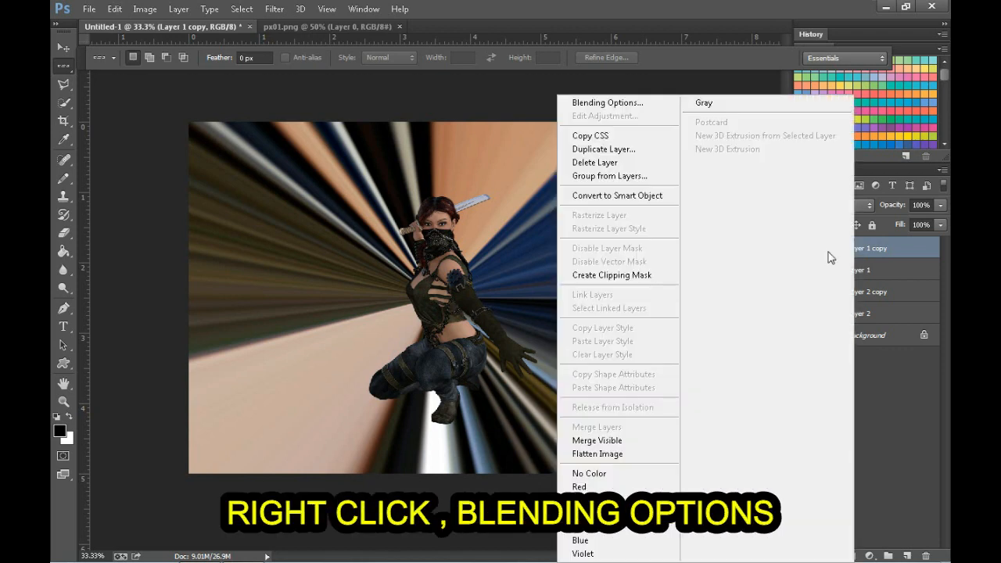
{"action": "left_click", "coordinate": [618, 104]}
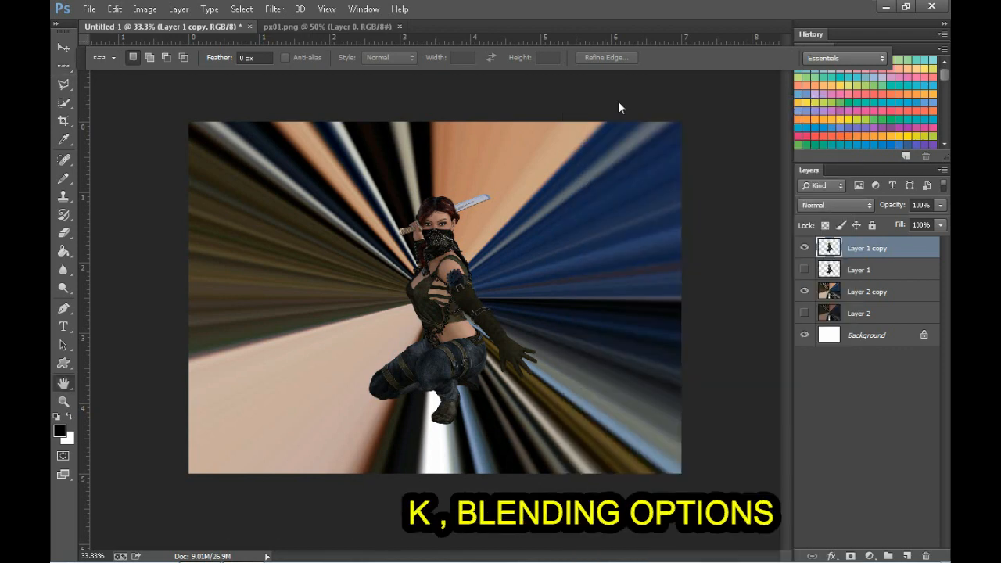
{"action": "left_click", "coordinate": [555, 162]}
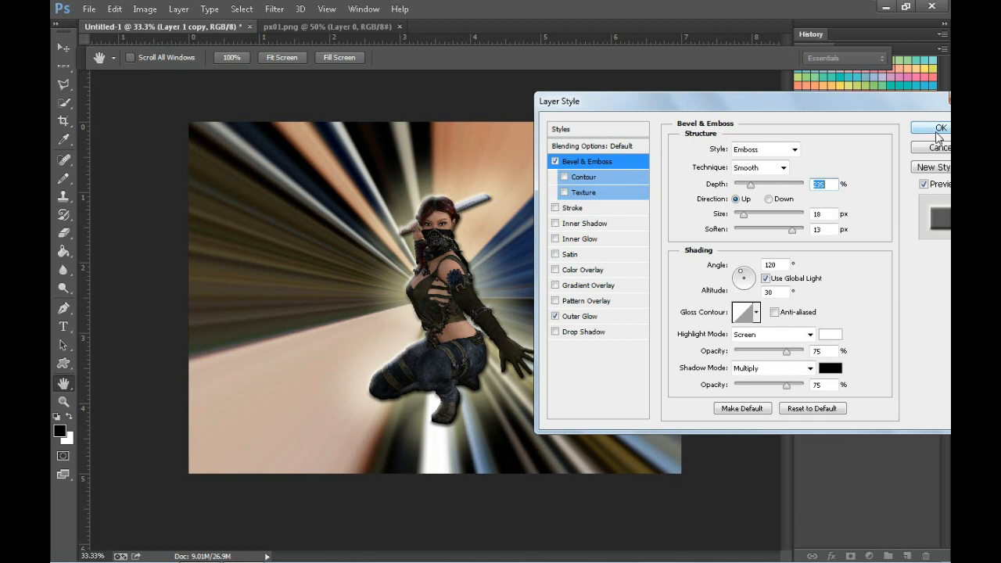
{"action": "left_click", "coordinate": [938, 130]}
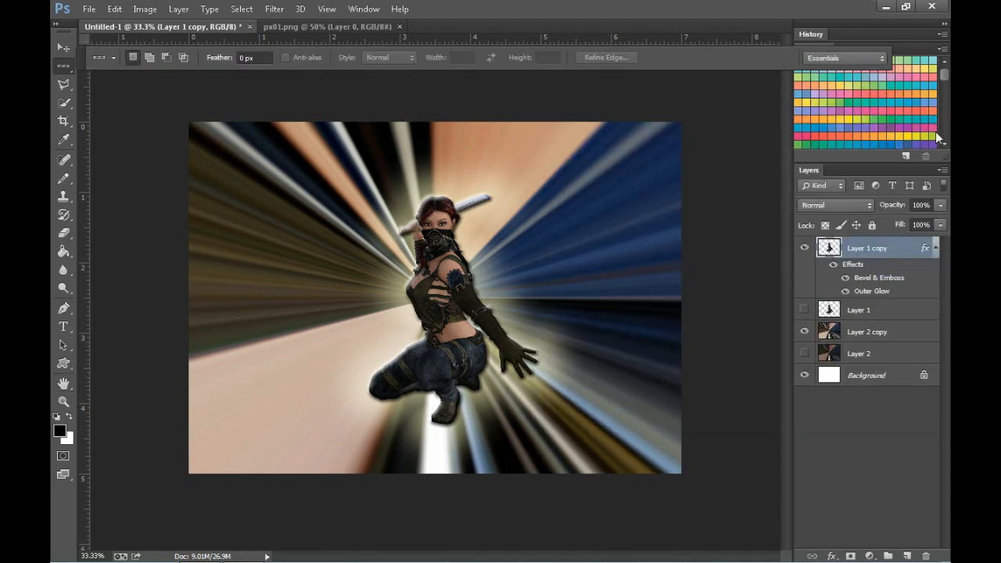
- Boost the figure copy's contrast with two Curves adjustments, setting the second curve's shadow point to input 29, output 0
{"action": "key", "text": "ctrl+m"}
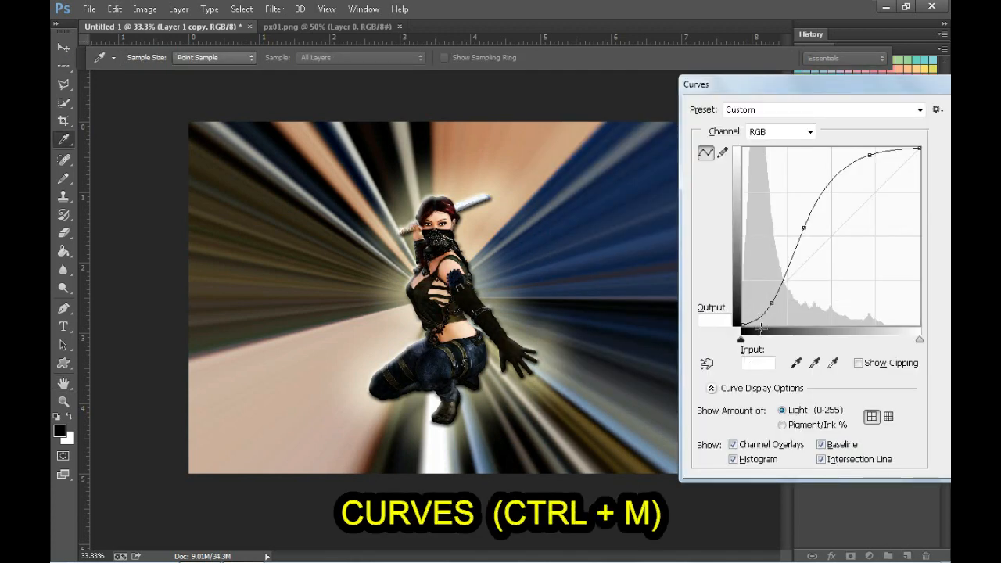
{"action": "key", "text": "Escape"}
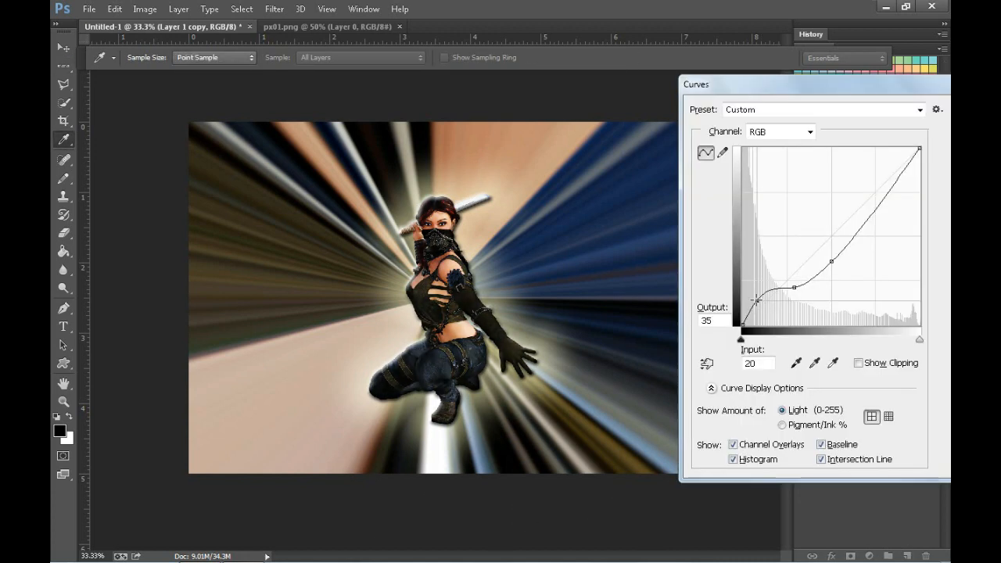
{"action": "left_click_drag", "start_coordinate": [756, 299], "coordinate": [762, 325]}
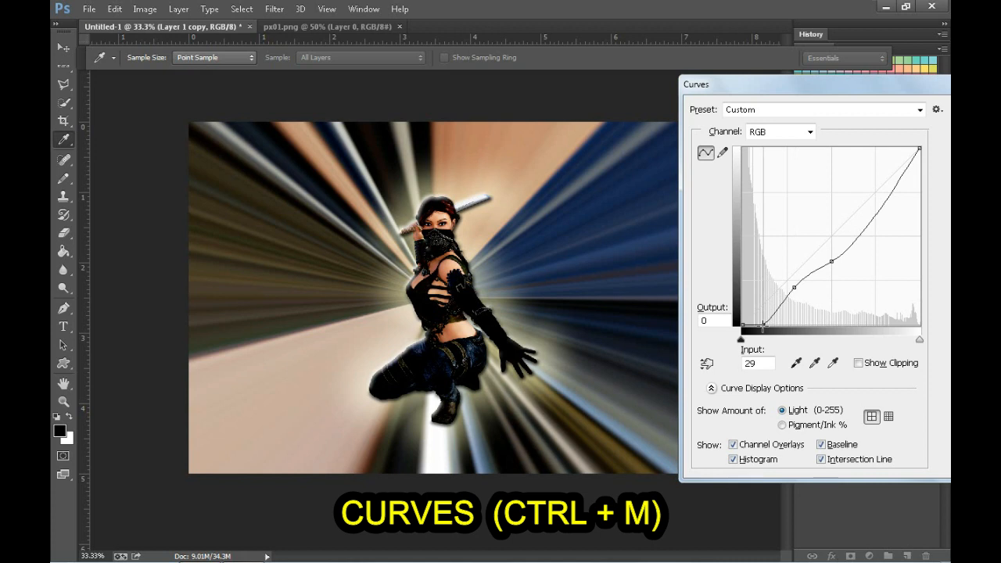
{"action": "key", "text": "Return"}
{"action": "key", "text": "m"}
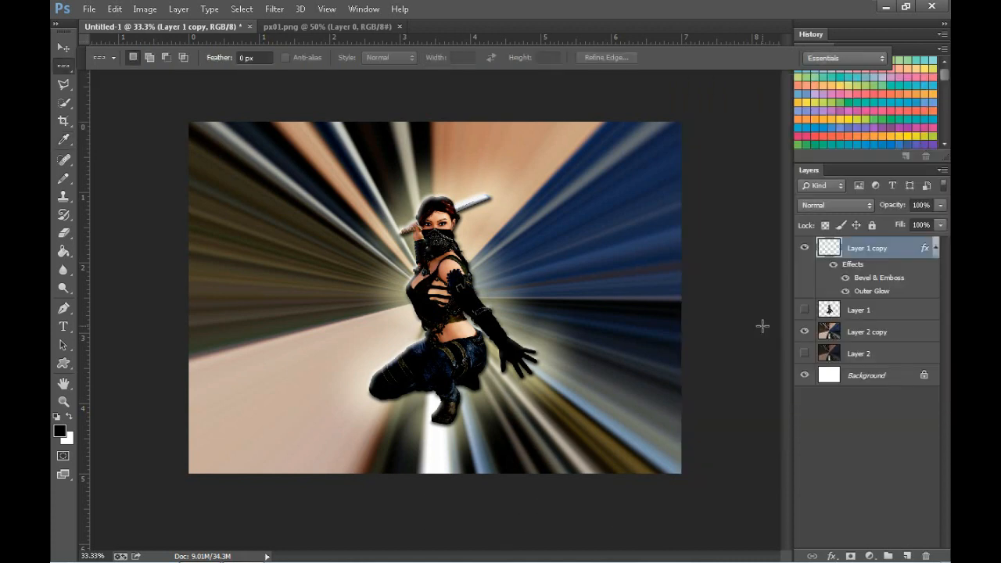
- Enlarge the figure copy to about 122.6% with Free Transform and move it towards the canvas centre
{"action": "key", "text": "ctrl+t"}
{"action": "left_click_drag", "start_coordinate": [540, 192], "coordinate": [577, 141]}
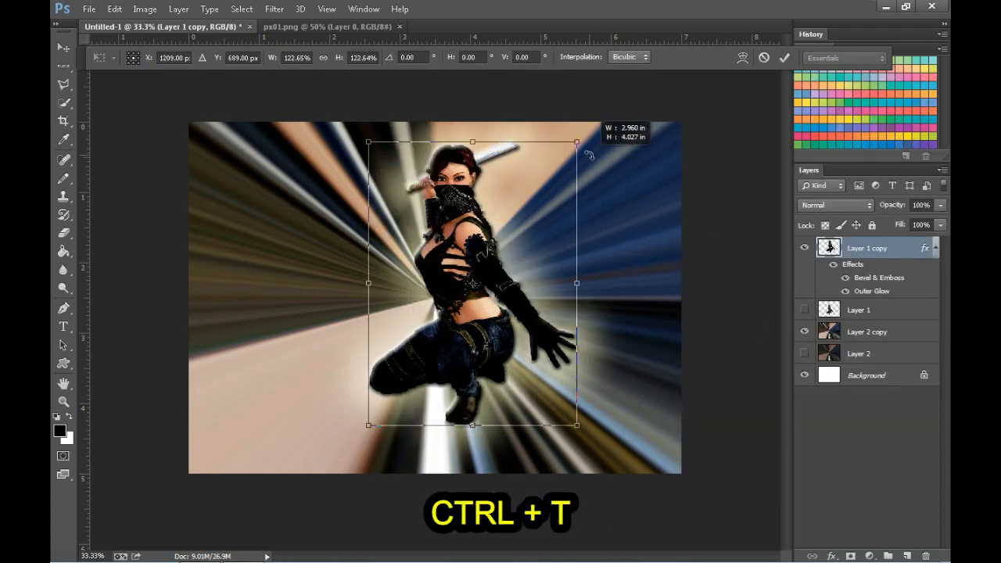
{"action": "left_click_drag", "start_coordinate": [449, 218], "coordinate": [435, 236]}
{"action": "key", "text": "Return"}
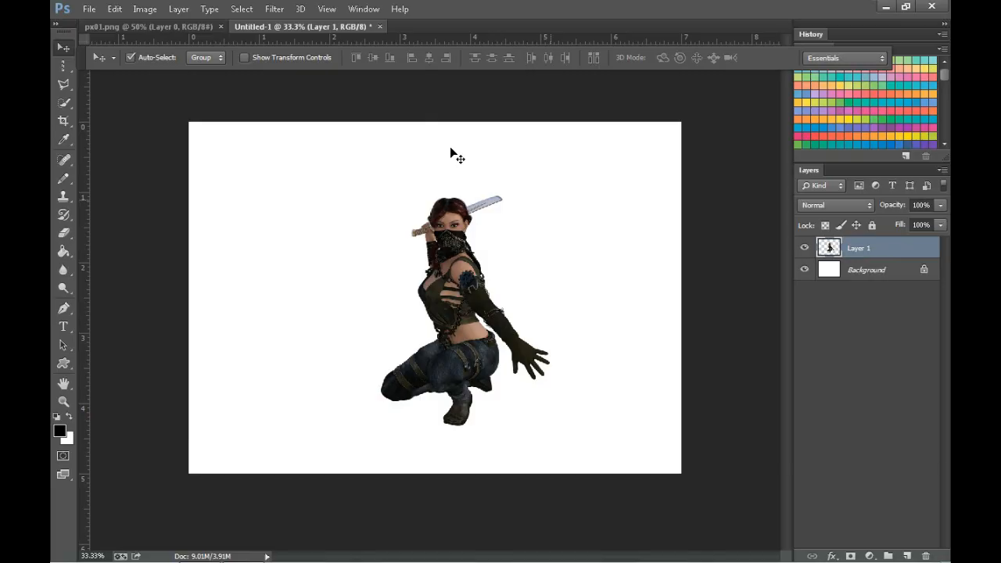
- In the document with the plain figure, select a single pixel column through the head and body and copy it to a new layer
{"action": "left_click", "coordinate": [442, 118]}
{"action": "left_click", "coordinate": [57, 67]}
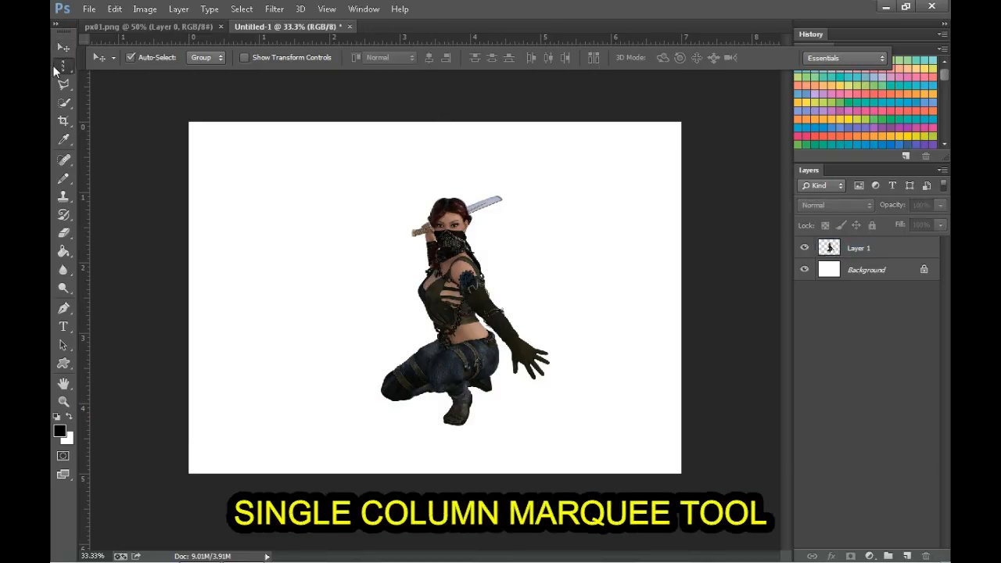
{"action": "left_click_drag", "start_coordinate": [445, 121], "coordinate": [449, 121]}
{"action": "left_click", "coordinate": [863, 257]}
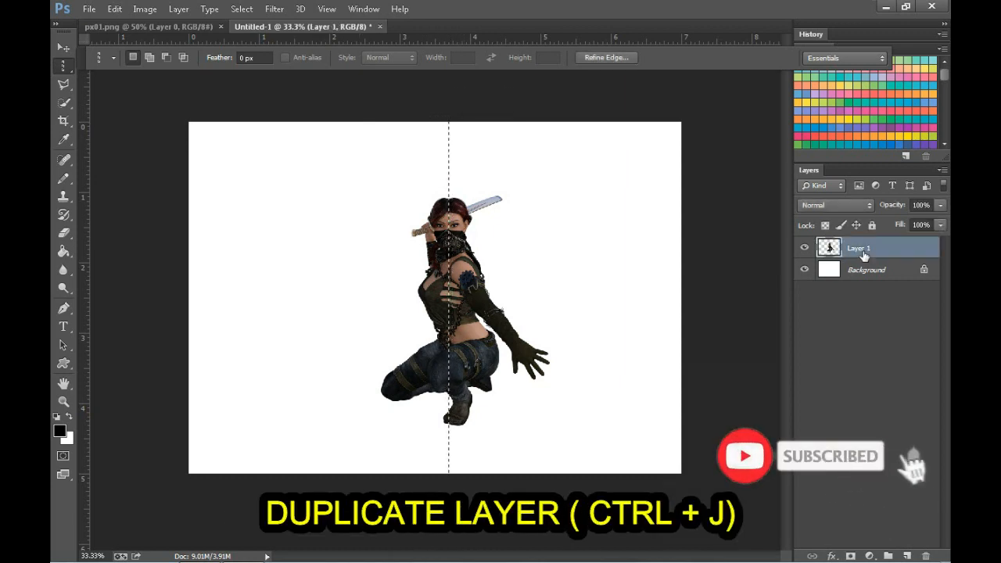
{"action": "key", "text": "ctrl+j"}
- Stretch the copied pixel column horizontally to both side edges of the canvas with Free Transform
{"action": "key", "text": "ctrl+t"}
{"action": "left_click_drag", "start_coordinate": [449, 311], "coordinate": [682, 305]}
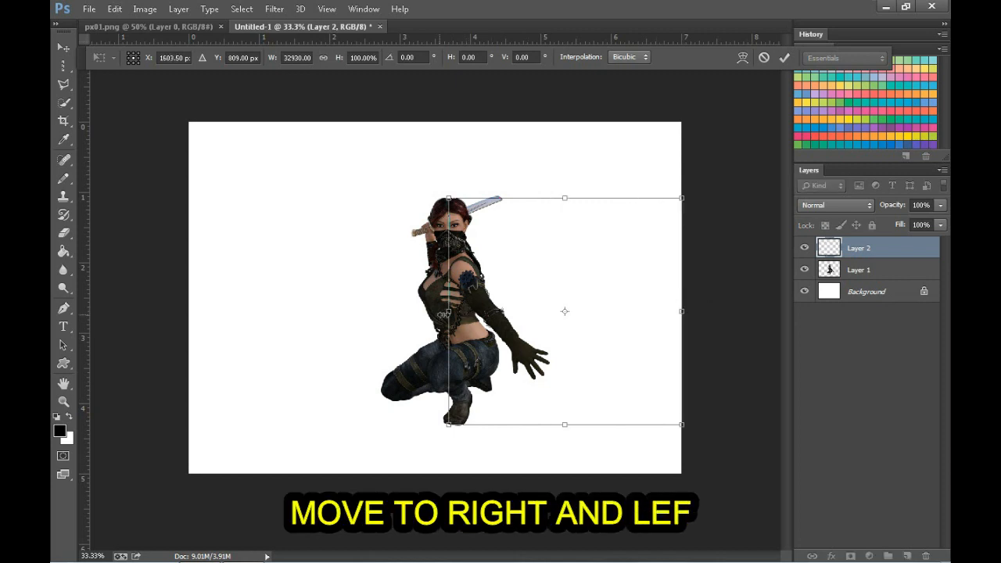
{"action": "left_click_drag", "start_coordinate": [393, 313], "coordinate": [188, 312]}
{"action": "key", "text": "Return"}
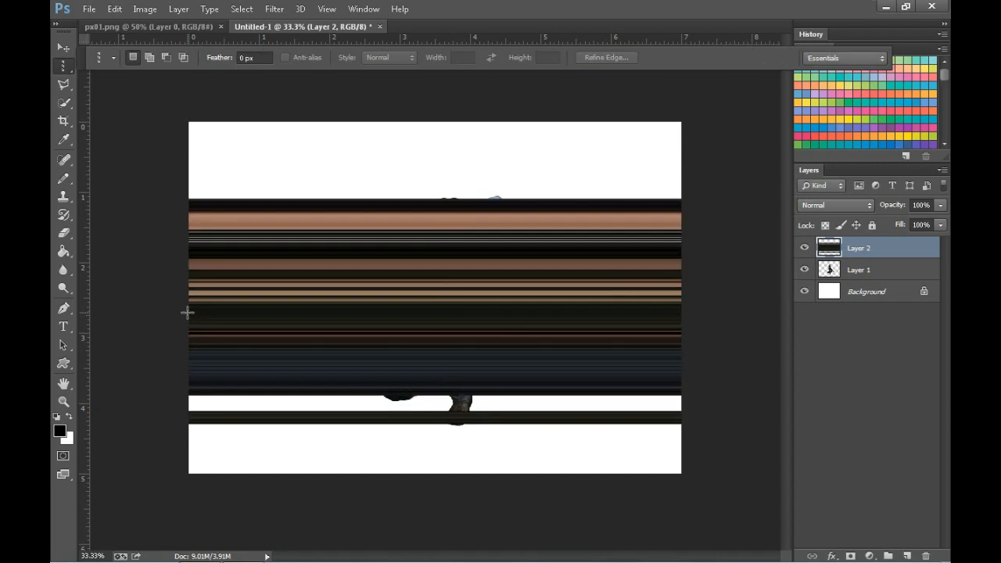
- Rotate the horizontal stripes to about -19.9° and widen them past both side edges of the canvas
{"action": "key", "text": "ctrl+t"}
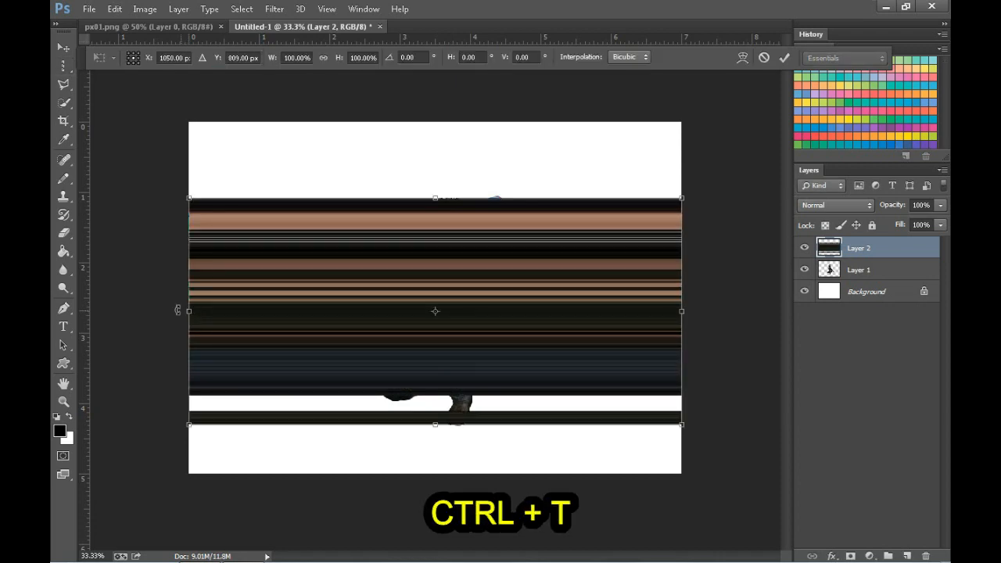
{"action": "left_click_drag", "start_coordinate": [156, 321], "coordinate": [153, 402]}
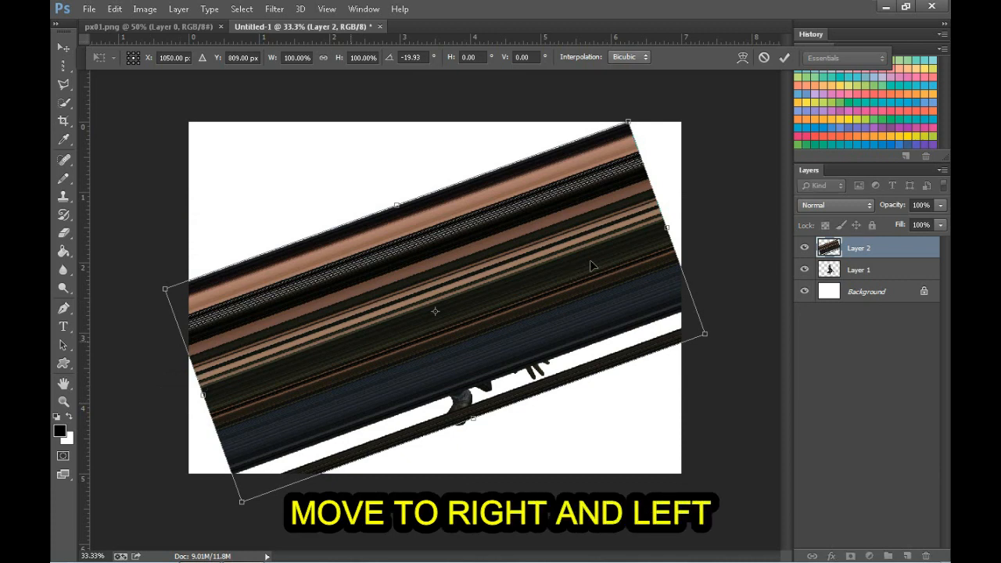
{"action": "left_click_drag", "start_coordinate": [669, 228], "coordinate": [721, 197]}
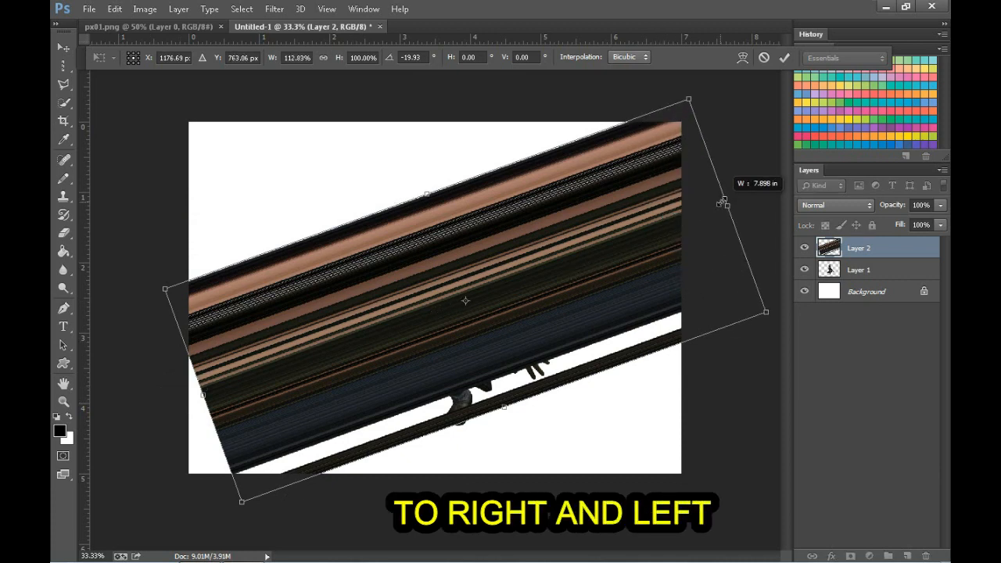
{"action": "key", "text": "Return"}
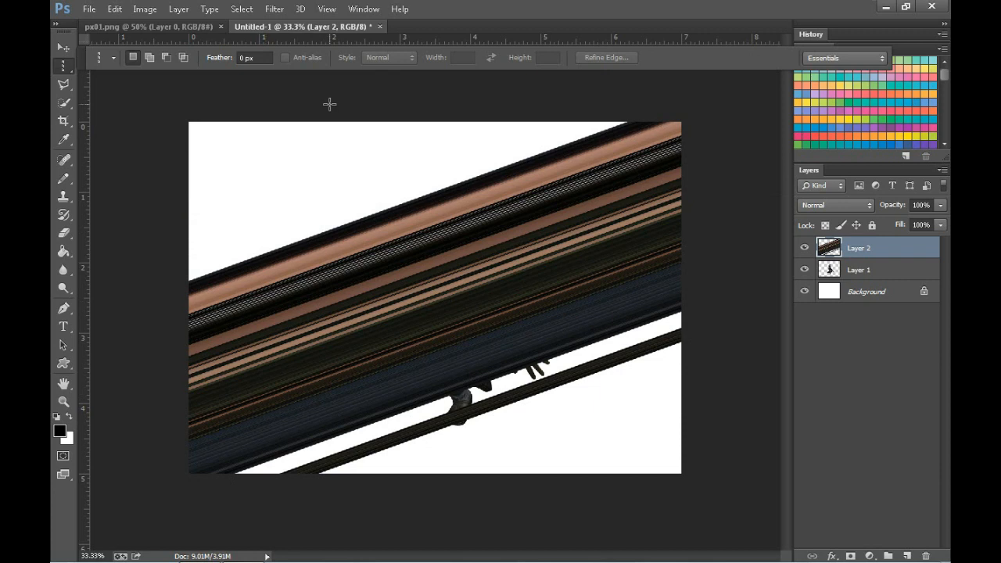
- Apply the Polar Coordinates distortion to the slanted stripes to form a spiral
{"action": "left_click", "coordinate": [274, 10]}
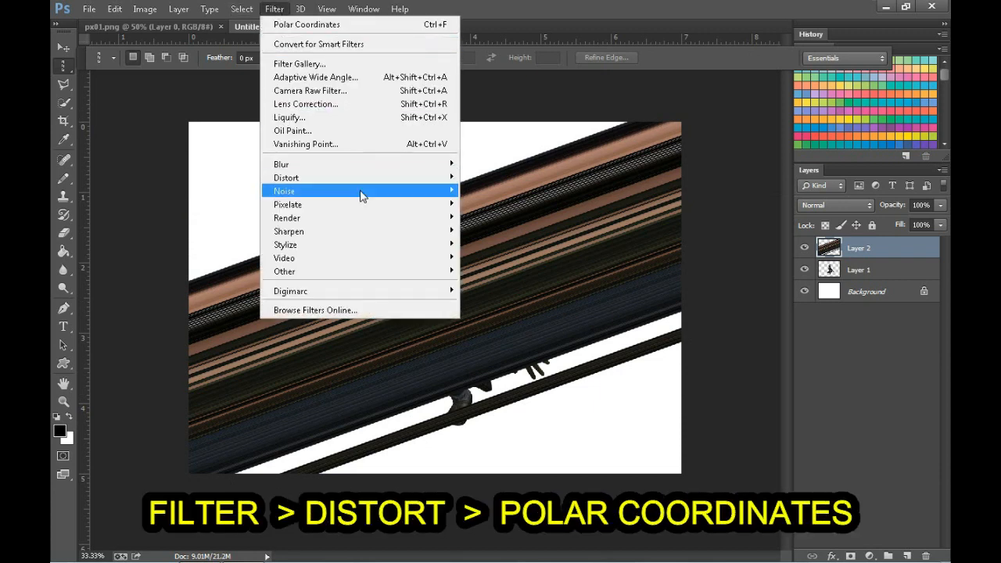
{"action": "mouse_move", "coordinate": [372, 187]}
{"action": "left_click", "coordinate": [508, 204]}
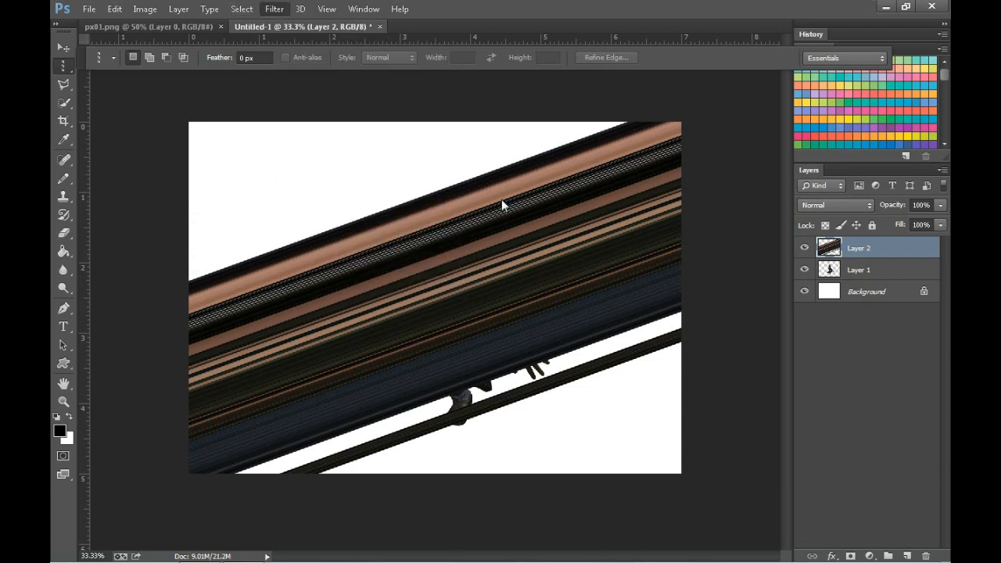
{"action": "left_click", "coordinate": [598, 134]}
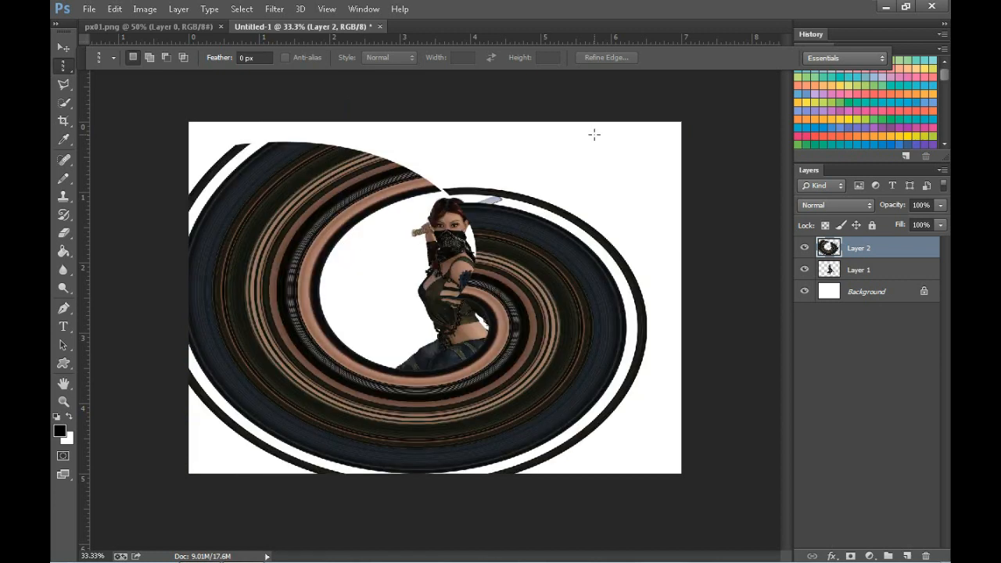
- Shrink the spiral with Free Transform and place it over the figure's head and torso
{"action": "key", "text": "ctrl+t"}
{"action": "left_click_drag", "start_coordinate": [649, 315], "coordinate": [511, 315]}
{"action": "key", "text": "Escape"}
{"action": "key", "text": "ctrl+t"}
{"action": "left_click_drag", "start_coordinate": [461, 313], "coordinate": [537, 308]}
{"action": "left_click_drag", "start_coordinate": [585, 137], "coordinate": [445, 274]}
{"action": "left_click_drag", "start_coordinate": [400, 346], "coordinate": [496, 240]}
{"action": "left_click_drag", "start_coordinate": [540, 169], "coordinate": [532, 179]}
{"action": "key", "text": "Return"}
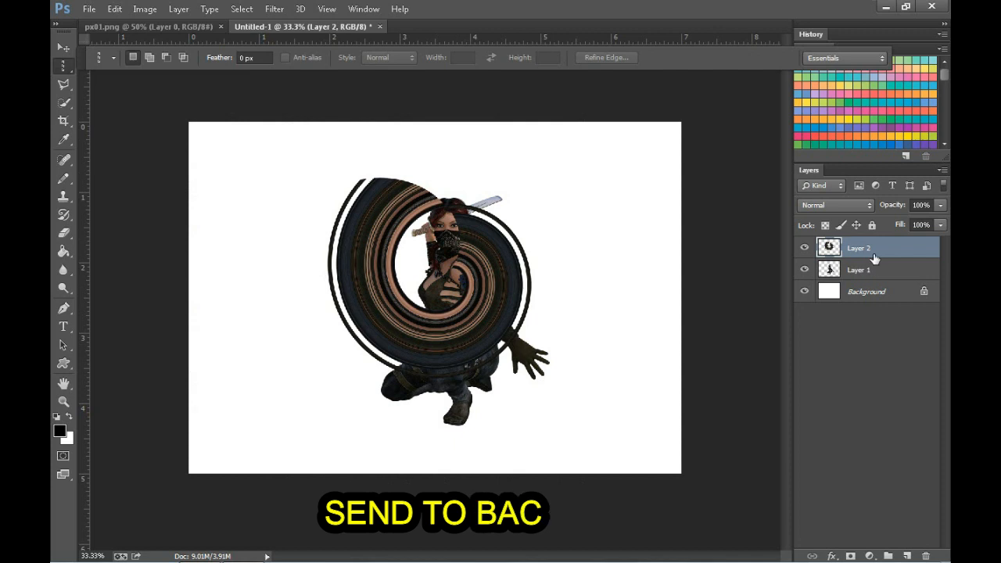
- Send the spiral layer behind the figure, then rotate it about 173° and reposition it behind the head and torso
{"action": "left_click_drag", "start_coordinate": [879, 254], "coordinate": [885, 278]}
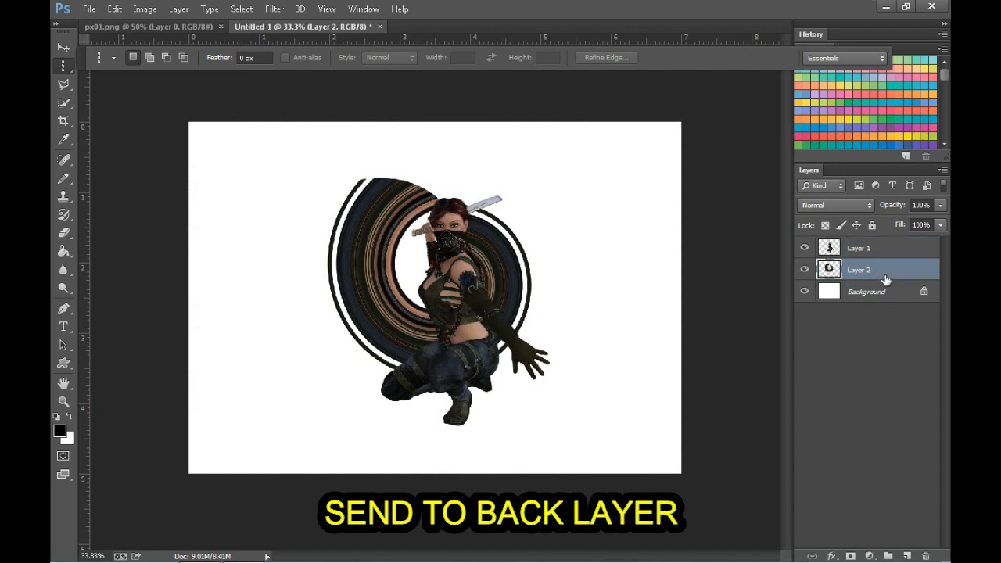
{"action": "key", "text": "v"}
{"action": "key", "text": "ctrl+t"}
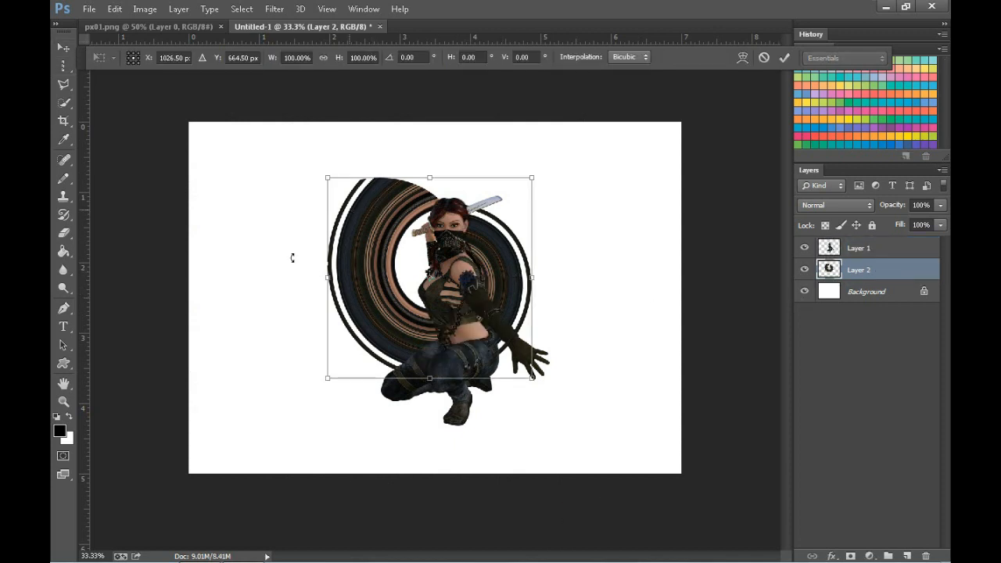
{"action": "left_click_drag", "start_coordinate": [278, 243], "coordinate": [556, 269]}
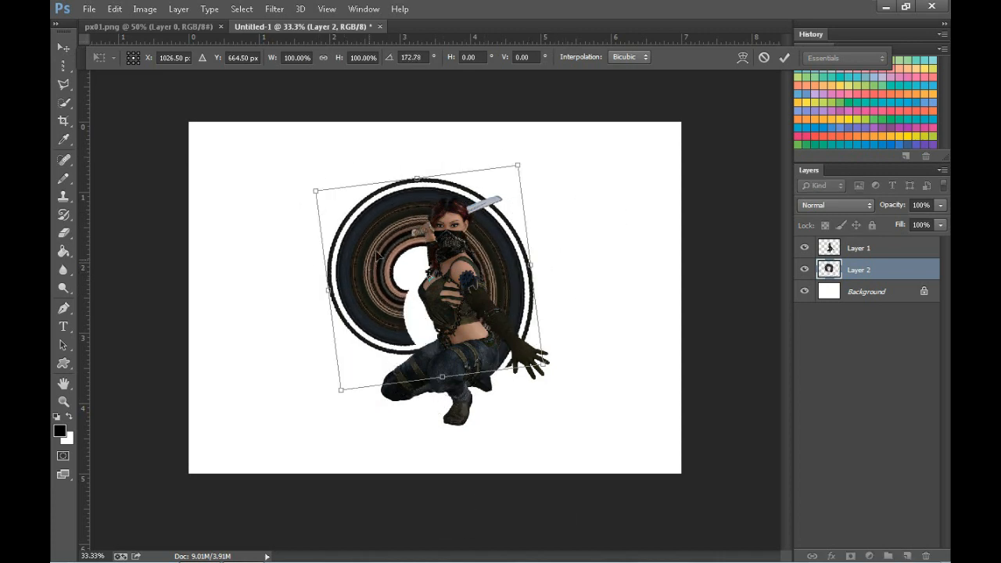
{"action": "left_click_drag", "start_coordinate": [487, 316], "coordinate": [518, 298]}
{"action": "left_click_drag", "start_coordinate": [574, 343], "coordinate": [535, 316]}
{"action": "left_click_drag", "start_coordinate": [493, 253], "coordinate": [509, 286]}
{"action": "key", "text": "Return"}
- Select the figure and spiral layers together and enlarge them to about 128.5% with Free Transform
{"action": "left_click", "coordinate": [859, 248], "text": "ctrl"}
{"action": "key", "text": "ctrl+t"}
{"action": "left_click_drag", "start_coordinate": [374, 193], "coordinate": [331, 138]}
{"action": "left_click_drag", "start_coordinate": [550, 427], "coordinate": [556, 437]}
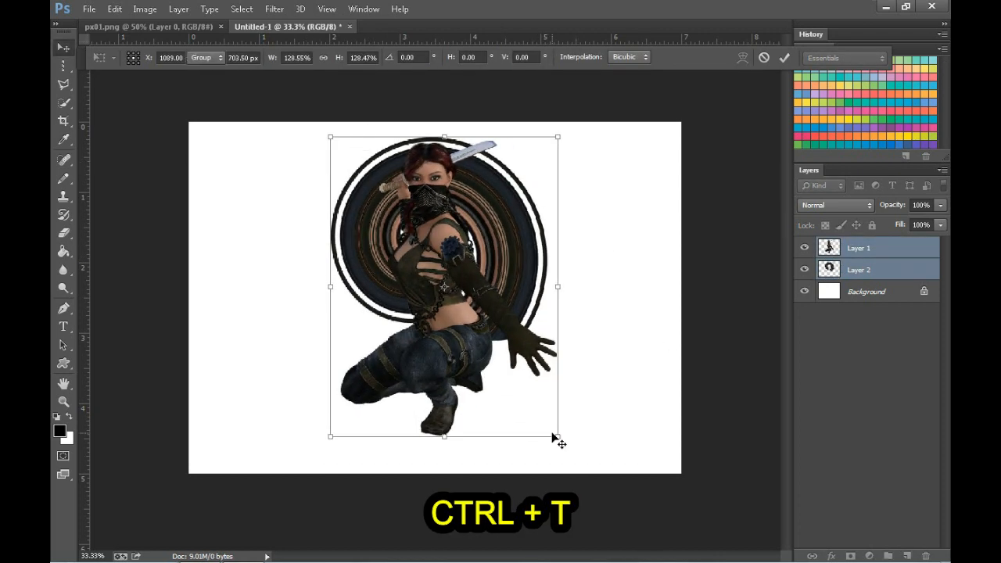
{"action": "key", "text": "Return"}
- Add a thin black elliptical shadow under the figure's foot on a new layer above Background and lower its opacity
{"action": "left_click", "coordinate": [64, 67]}
{"action": "left_click", "coordinate": [141, 77]}
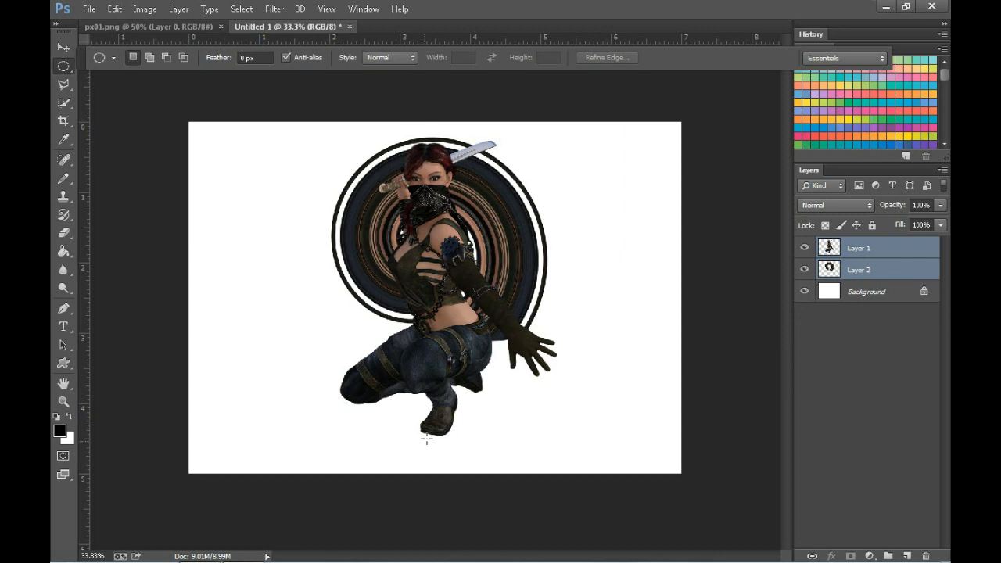
{"action": "left_click_drag", "start_coordinate": [420, 442], "coordinate": [462, 438]}
{"action": "left_click", "coordinate": [907, 556]}
{"action": "left_click_drag", "start_coordinate": [872, 253], "coordinate": [878, 302]}
{"action": "left_click", "coordinate": [64, 251]}
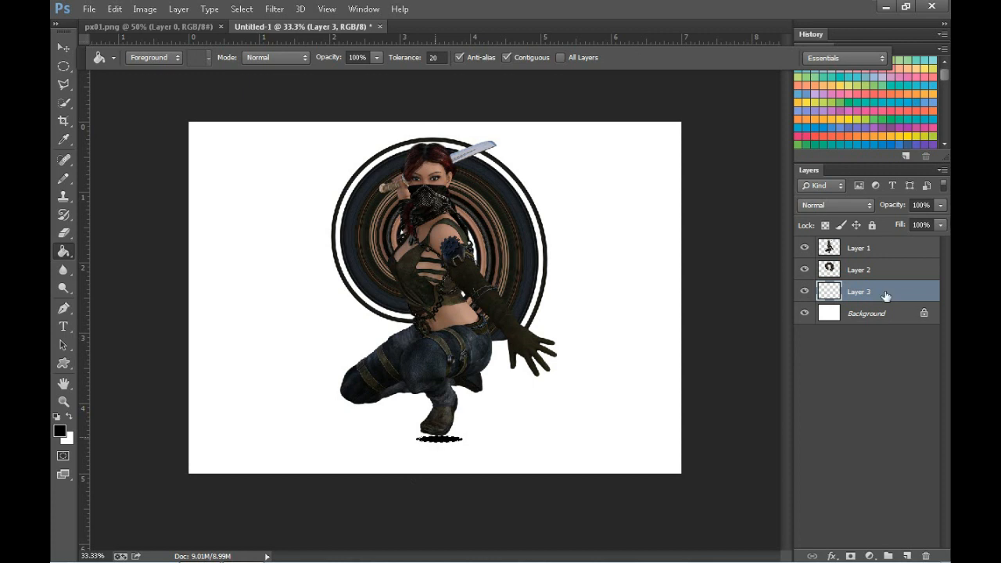
{"action": "left_click_drag", "start_coordinate": [942, 223], "coordinate": [897, 227]}
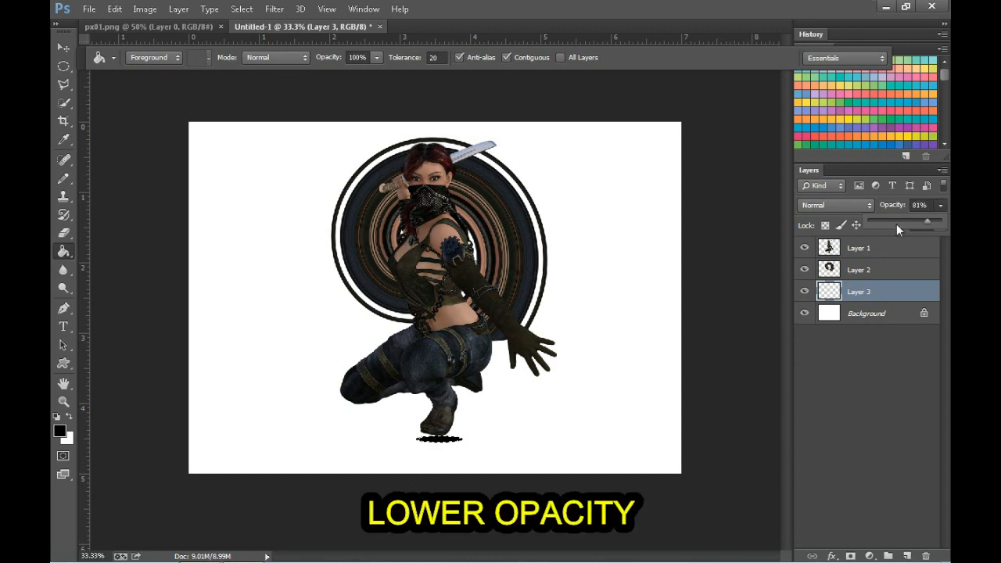
{"action": "key", "text": "v"}
- Apply Bevel & Emboss and Drop Shadow to the figure's layer, and boost its contrast with a steep Curves adjustment
{"action": "right_click", "coordinate": [868, 253]}
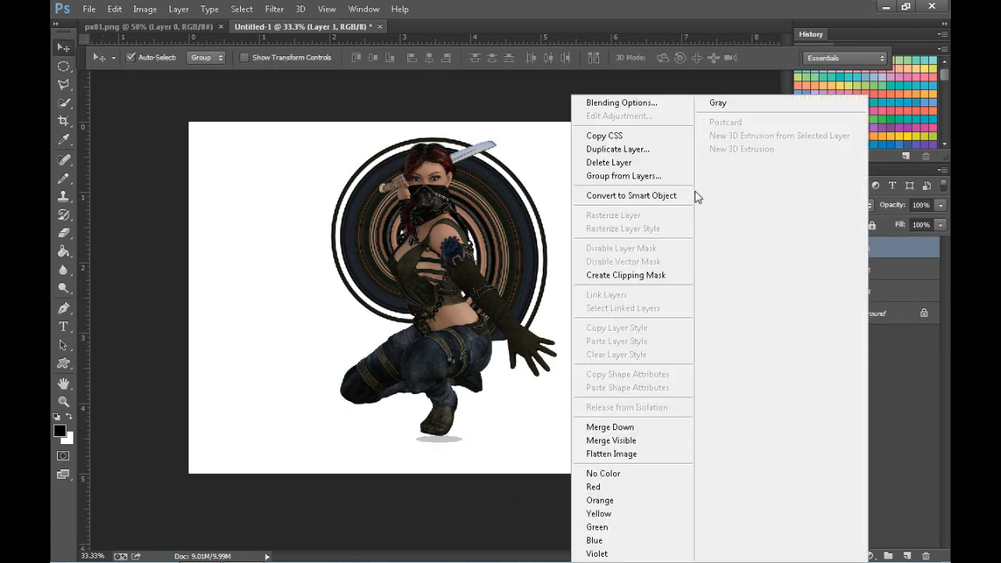
{"action": "left_click", "coordinate": [620, 103]}
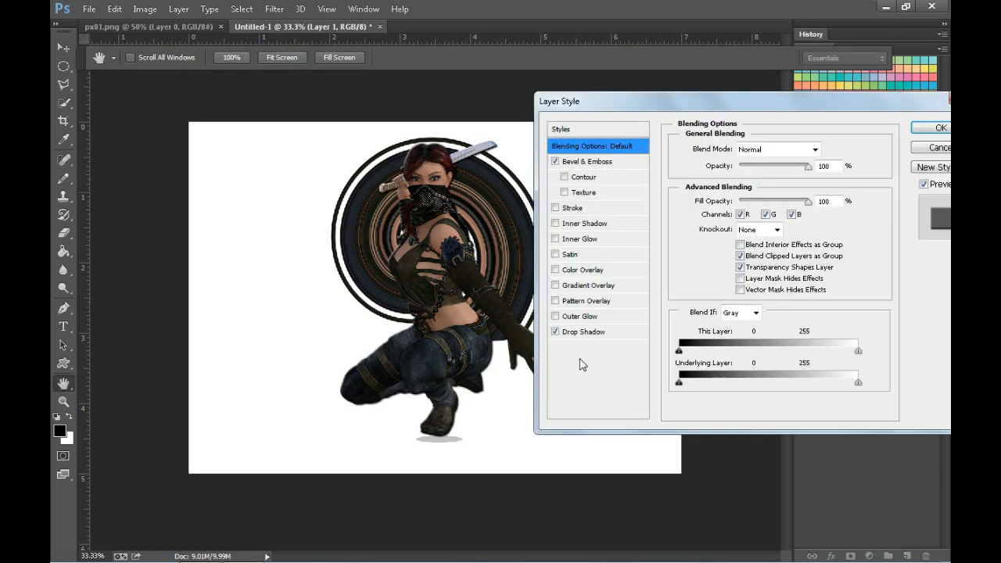
{"action": "left_click", "coordinate": [930, 129]}
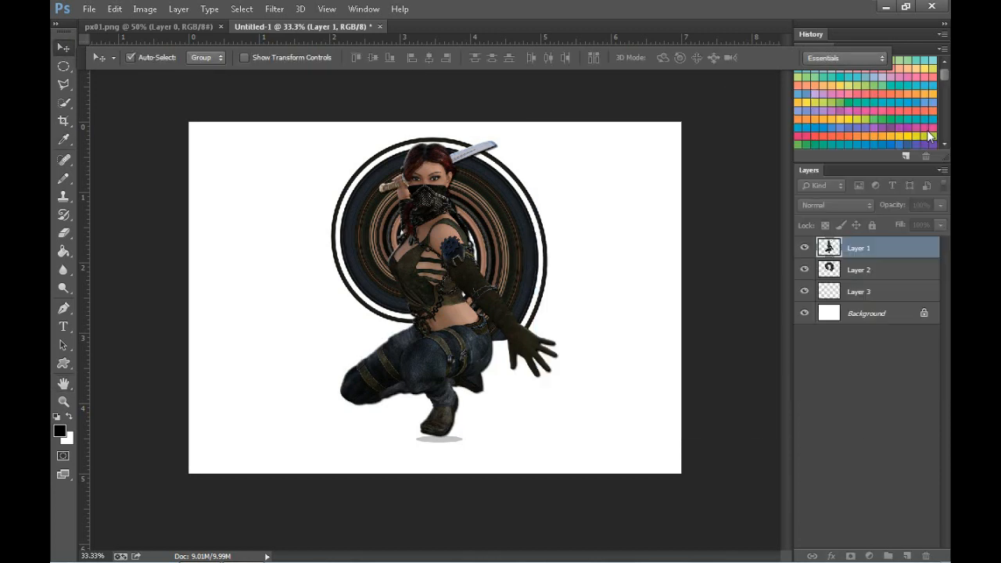
{"action": "key", "text": "ctrl+m"}
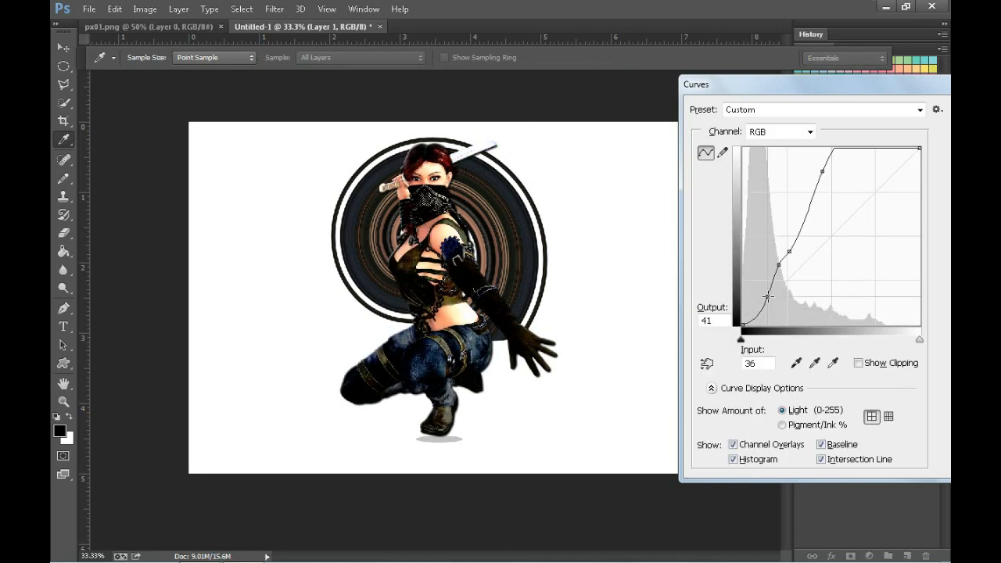
{"action": "key", "text": "Return"}
- Try to brighten the spiral layer with a raised Curves adjustment
{"action": "left_click", "coordinate": [879, 312]}
{"action": "key", "text": "ctrl+m"}
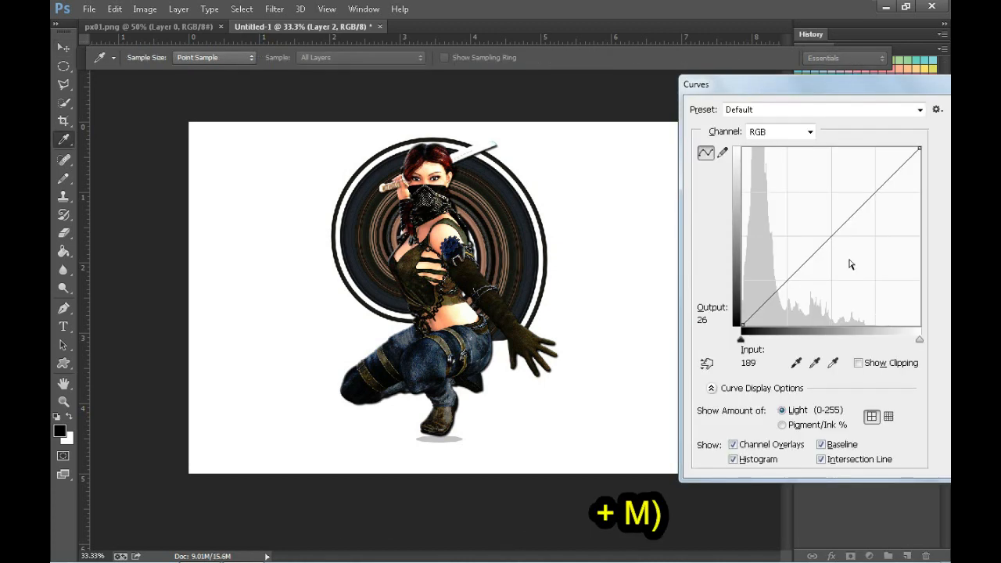
{"action": "left_click_drag", "start_coordinate": [852, 263], "coordinate": [858, 193]}
{"action": "key", "text": "Escape"}
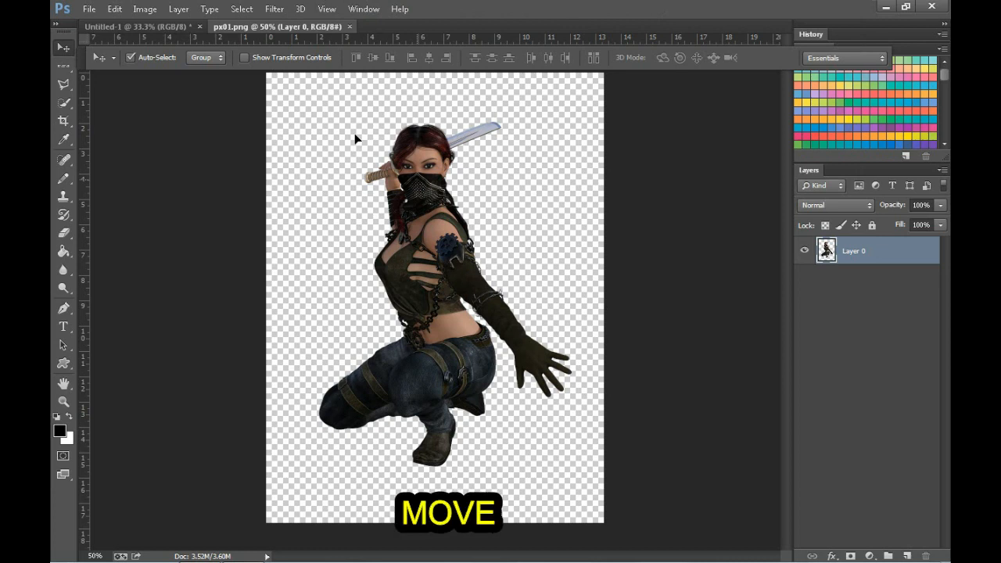
- Bring the px01.png figure onto the blank Untitled-1 canvas and copy a single pixel row at eye level to a new layer
{"action": "left_click_drag", "start_coordinate": [354, 133], "coordinate": [294, 142]}
{"action": "left_click_drag", "start_coordinate": [459, 253], "coordinate": [459, 252]}
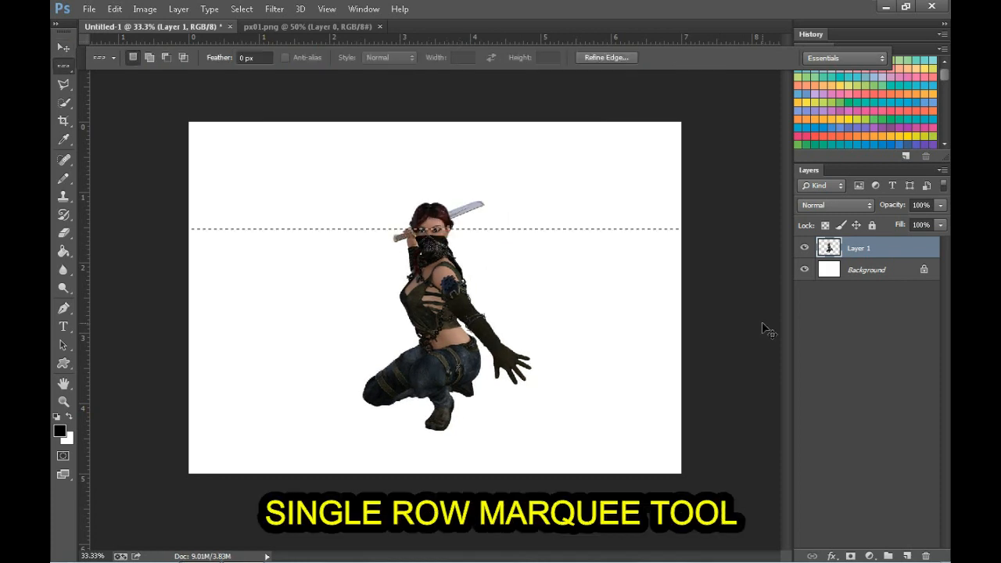
{"action": "key", "text": "ctrl+j"}
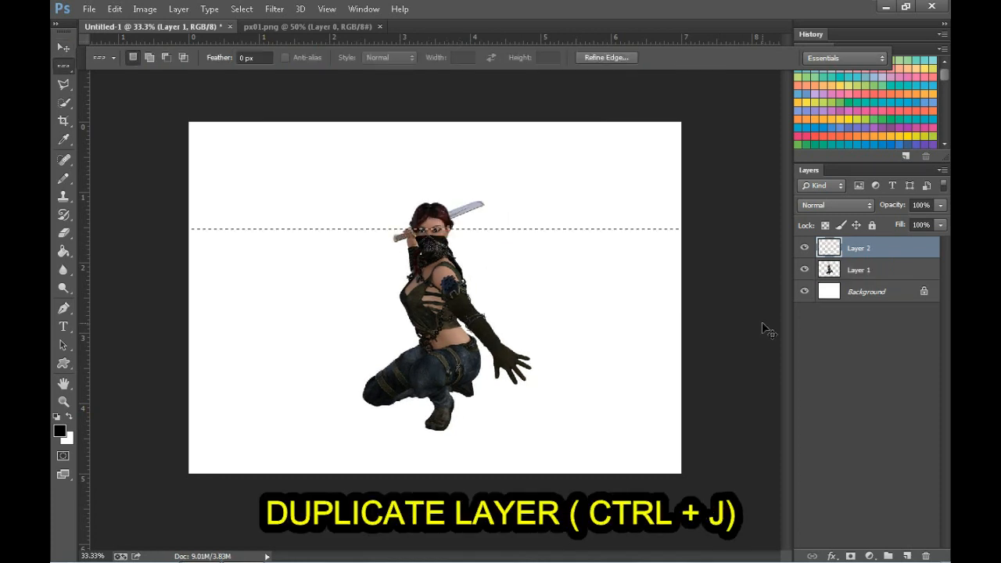
- Stretch the copied pixel row vertically into stripes over the figure and widen them to both side edges of the canvas
{"action": "key", "text": "ctrl+t"}
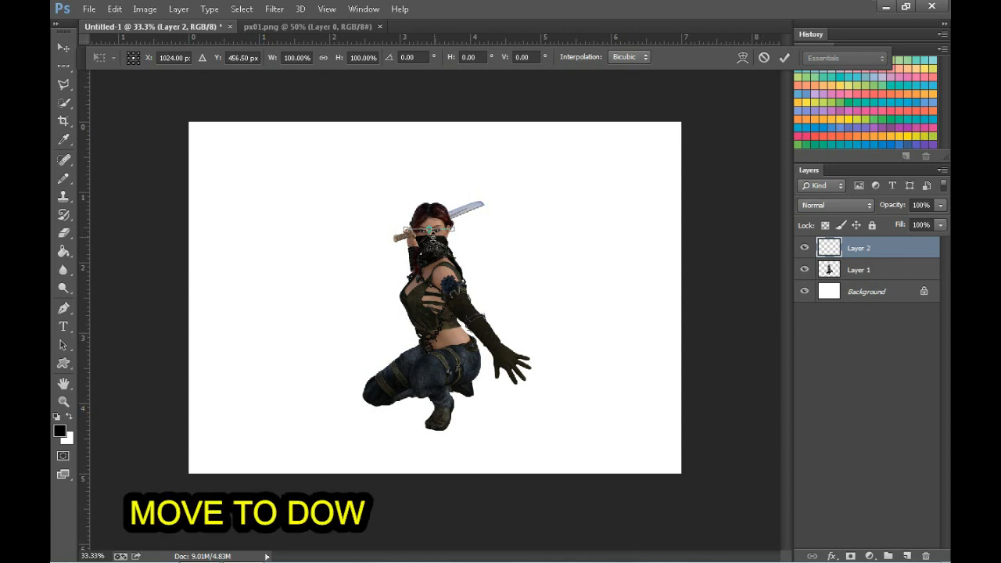
{"action": "left_click_drag", "start_coordinate": [429, 229], "coordinate": [429, 441]}
{"action": "left_click_drag", "start_coordinate": [429, 228], "coordinate": [432, 190]}
{"action": "left_click_drag", "start_coordinate": [453, 315], "coordinate": [692, 315]}
{"action": "left_click_drag", "start_coordinate": [411, 313], "coordinate": [192, 313]}
- Rotate the vertical stripes to a slant and extend them past all edges of the canvas
{"action": "left_click_drag", "start_coordinate": [155, 257], "coordinate": [121, 365]}
{"action": "left_click_drag", "start_coordinate": [667, 206], "coordinate": [721, 206]}
{"action": "left_click_drag", "start_coordinate": [190, 364], "coordinate": [131, 366]}
{"action": "left_click_drag", "start_coordinate": [283, 238], "coordinate": [280, 81]}
{"action": "left_click_drag", "start_coordinate": [554, 406], "coordinate": [556, 524]}
{"action": "key", "text": "Return"}
- Apply the Polar Coordinates distortion to the slanted stripes to form a swirl
{"action": "left_click", "coordinate": [274, 8]}
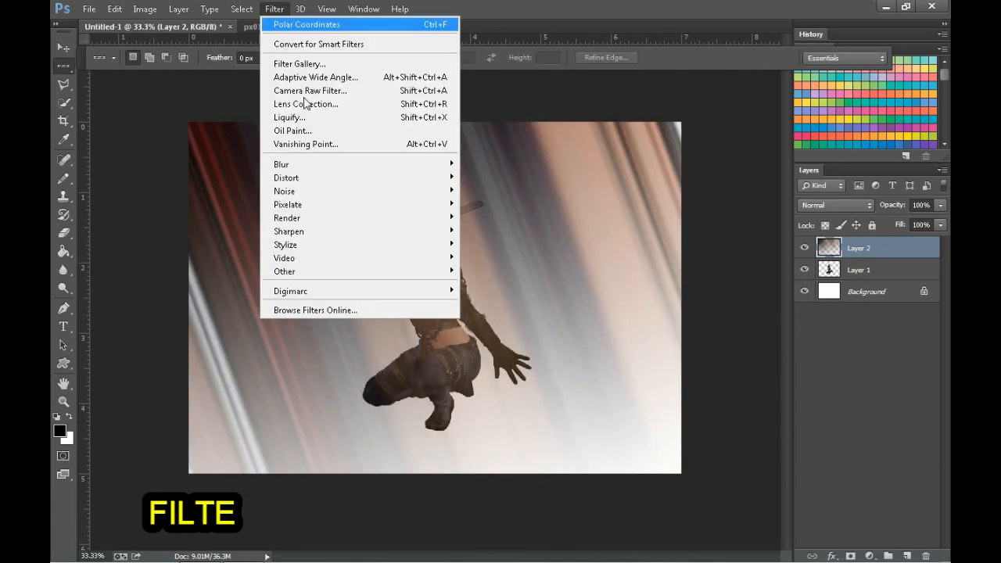
{"action": "mouse_move", "coordinate": [378, 188]}
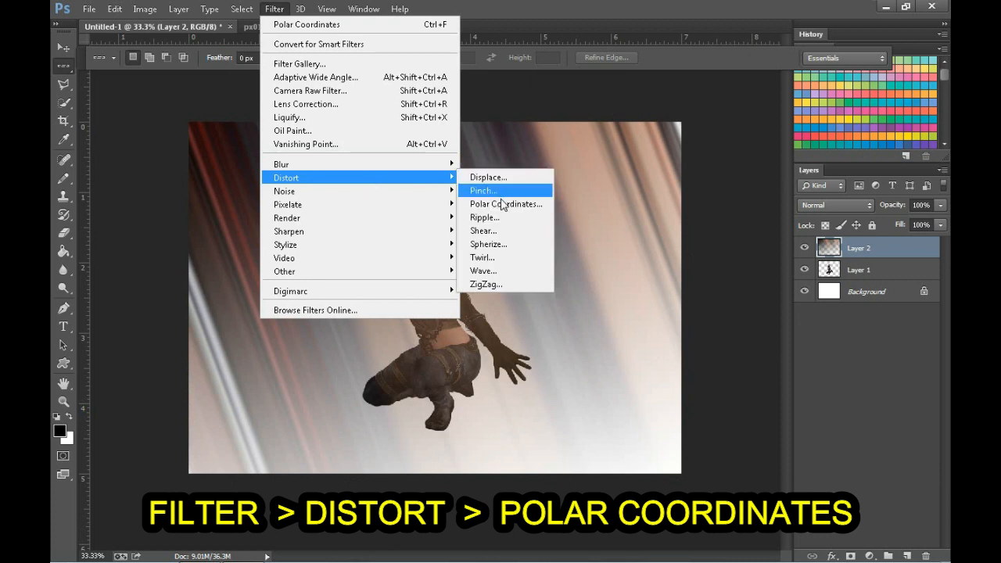
{"action": "left_click", "coordinate": [502, 202]}
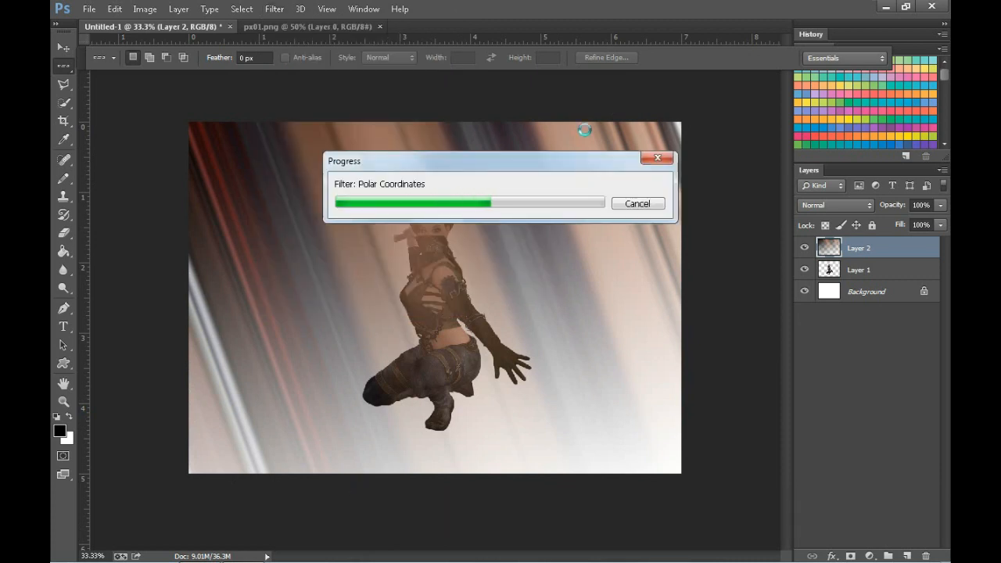
{"action": "key", "text": "v"}
- Send the swirl layer behind the figure, then shrink and rotate it with Free Transform so it fits around the figure
{"action": "left_click_drag", "start_coordinate": [868, 248], "coordinate": [903, 280]}
{"action": "key", "text": "ctrl+t"}
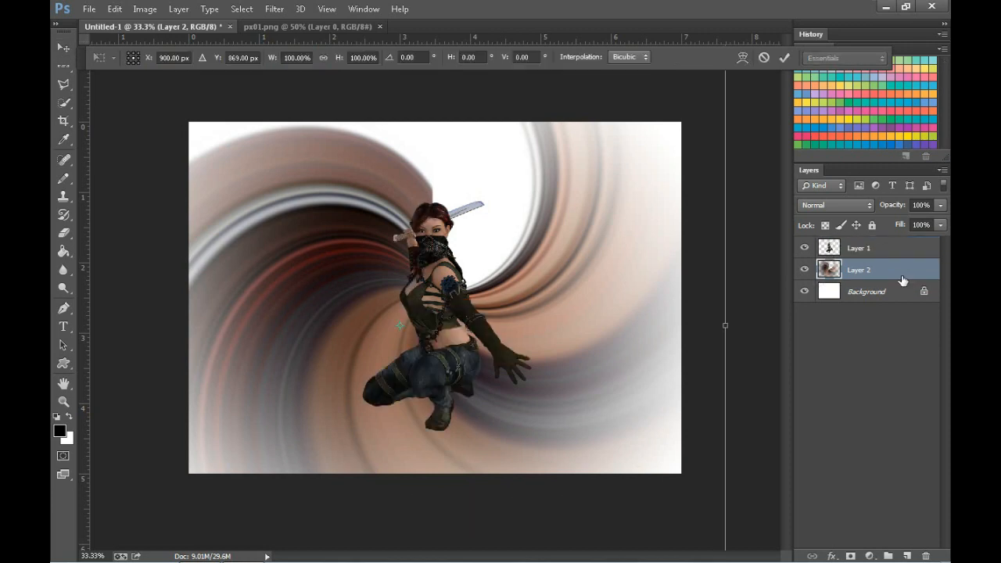
{"action": "key", "text": "ctrl+minus"}
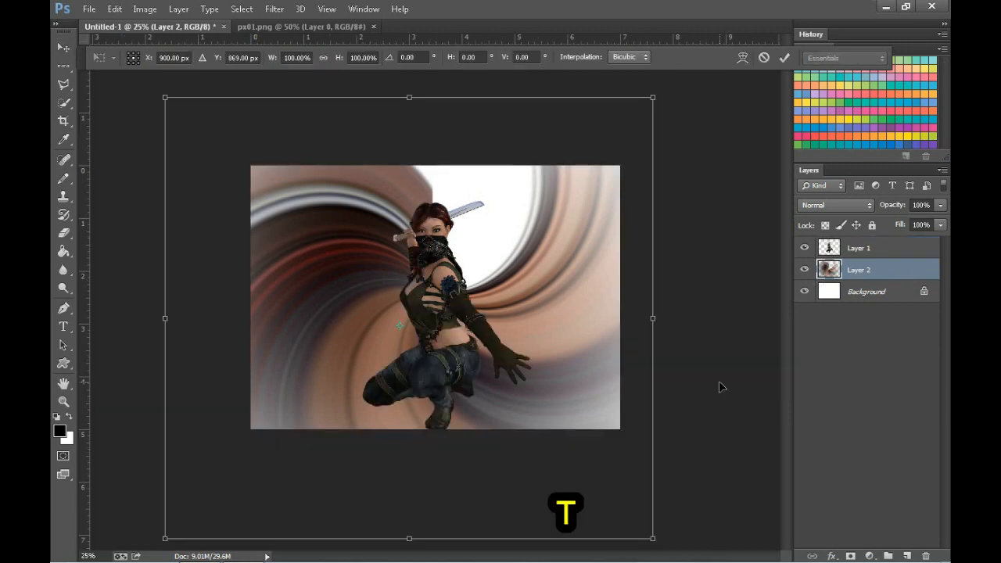
{"action": "left_click_drag", "start_coordinate": [165, 539], "coordinate": [289, 425]}
{"action": "left_click_drag", "start_coordinate": [654, 97], "coordinate": [593, 153]}
{"action": "left_click_drag", "start_coordinate": [606, 145], "coordinate": [622, 414]}
{"action": "key", "text": "Return"}
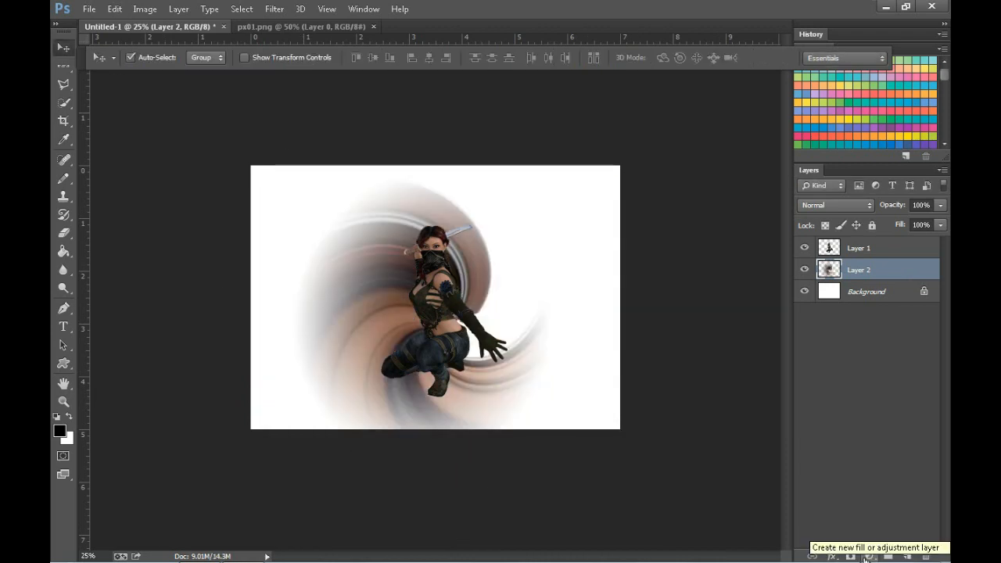
- Add a Solid Color fill layer in #3a4648 and place it directly above Background, beneath the swirl
{"action": "left_click", "coordinate": [866, 557]}
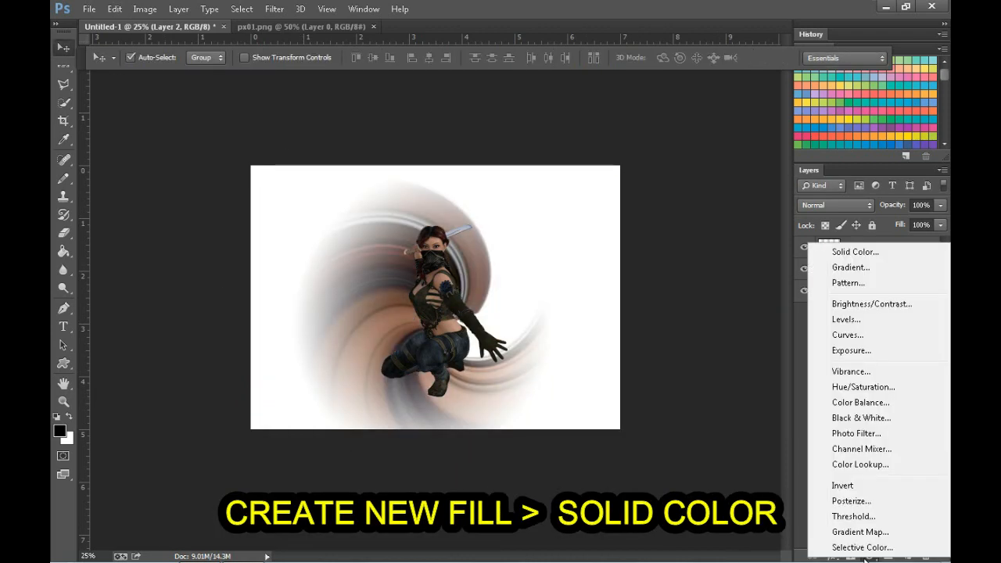
{"action": "left_click", "coordinate": [861, 256]}
{"action": "type", "text": "3a4648"}
{"action": "key", "text": "Return"}
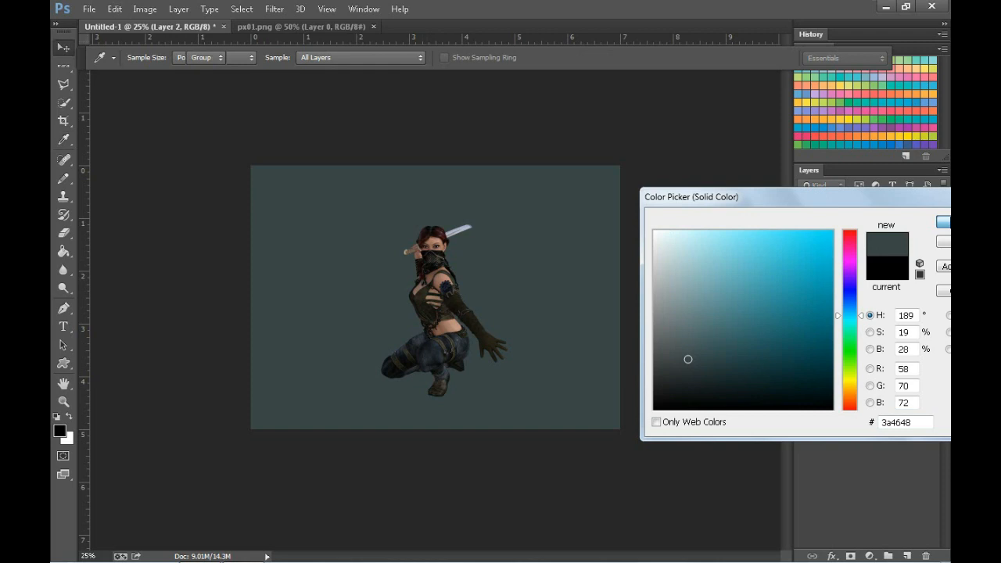
{"action": "left_click_drag", "start_coordinate": [826, 266], "coordinate": [831, 306]}
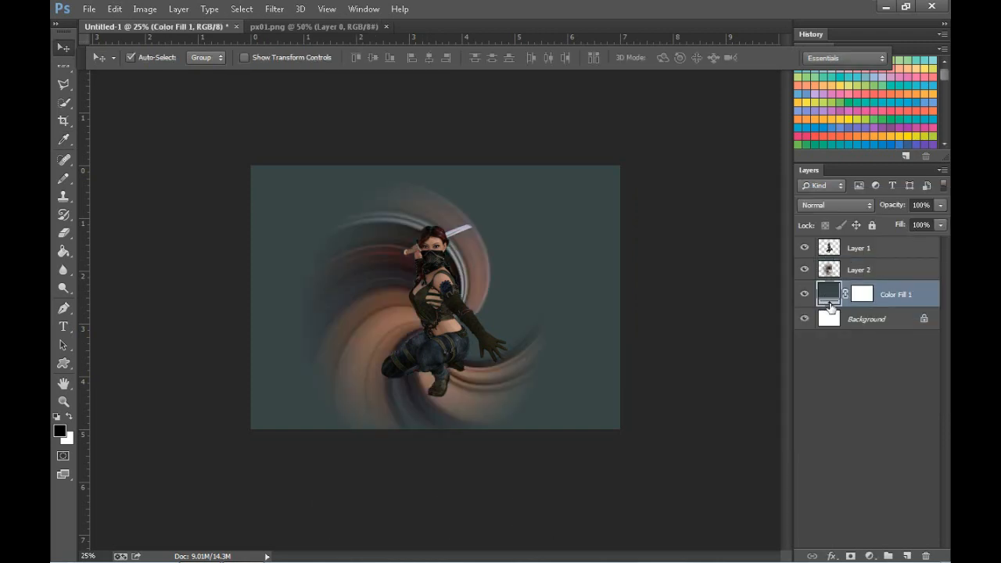
- Change the background fill layer's color to dark red #2d100e
{"action": "double_click", "coordinate": [826, 300]}
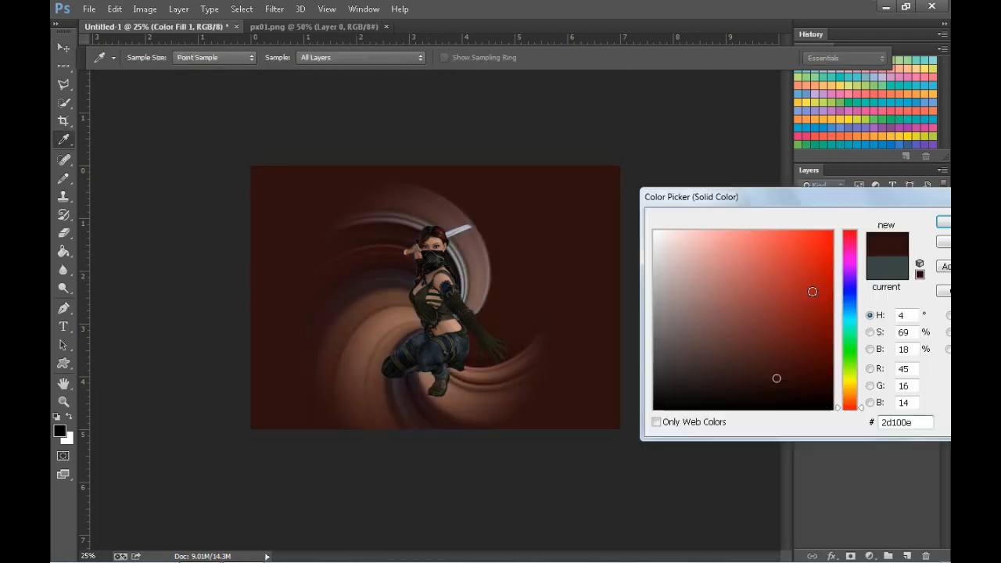
{"action": "left_click", "coordinate": [942, 224]}
{"action": "key", "text": "v"}
- Enlarge the swirl layer to about 114% and rotate it to about -74.2° behind the figure
{"action": "key", "text": "ctrl+plus"}
{"action": "left_click", "coordinate": [357, 321]}
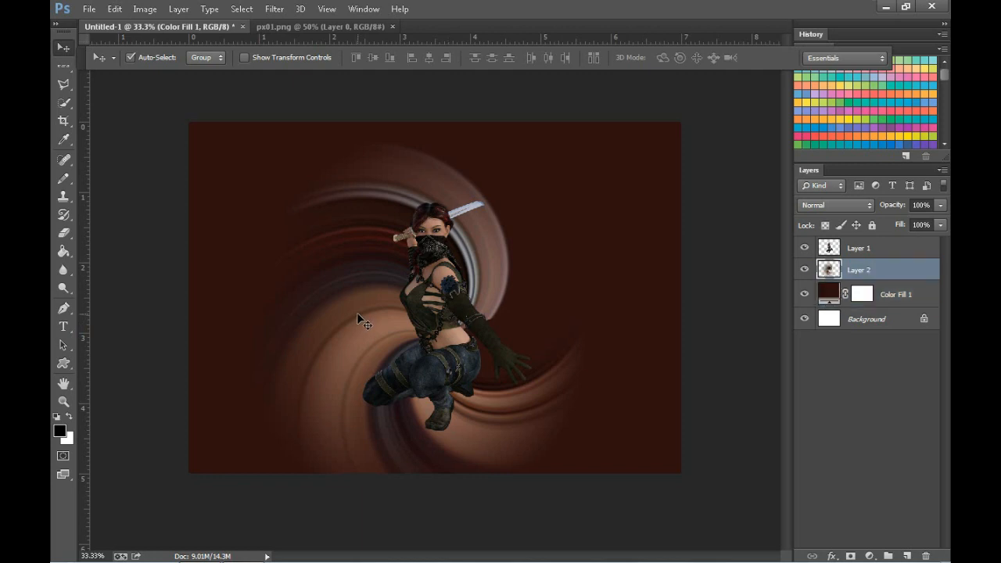
{"action": "key", "text": "ctrl+t"}
{"action": "left_click_drag", "start_coordinate": [426, 125], "coordinate": [176, 221]}
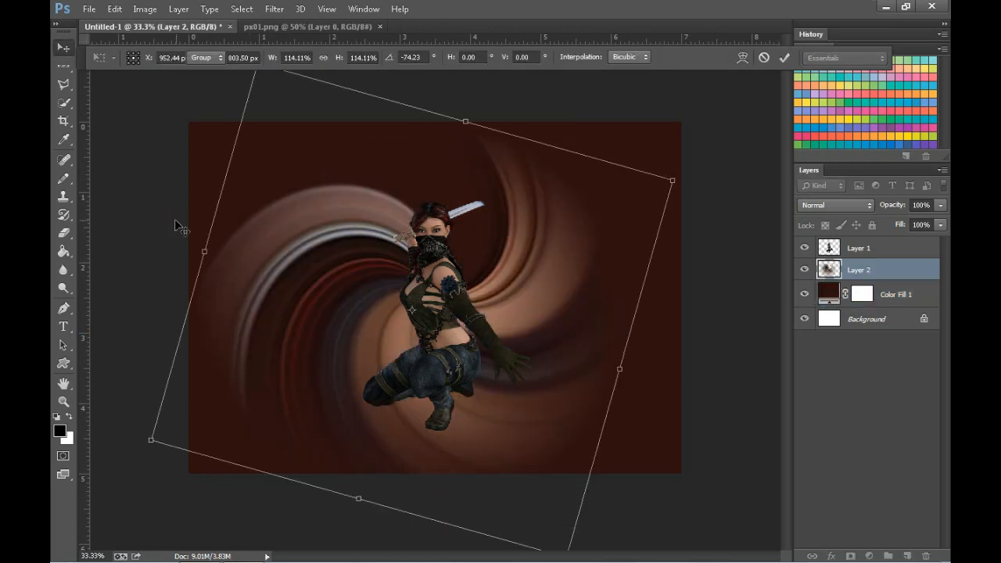
{"action": "key", "text": "Return"}
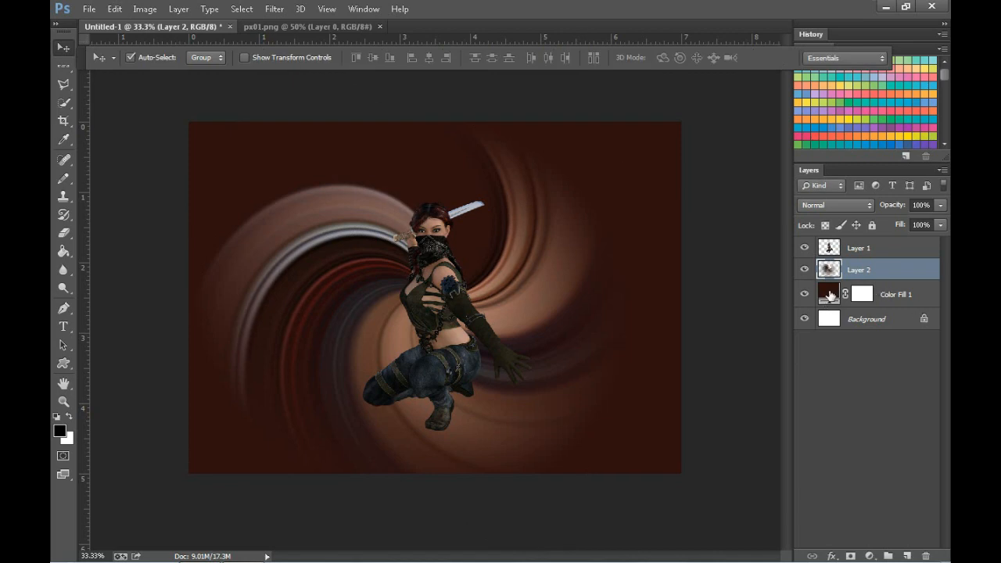
- Recolor the background fill to olive yellow, and raise the swirl layer's brightness and contrast with Curves
{"action": "double_click", "coordinate": [829, 294]}
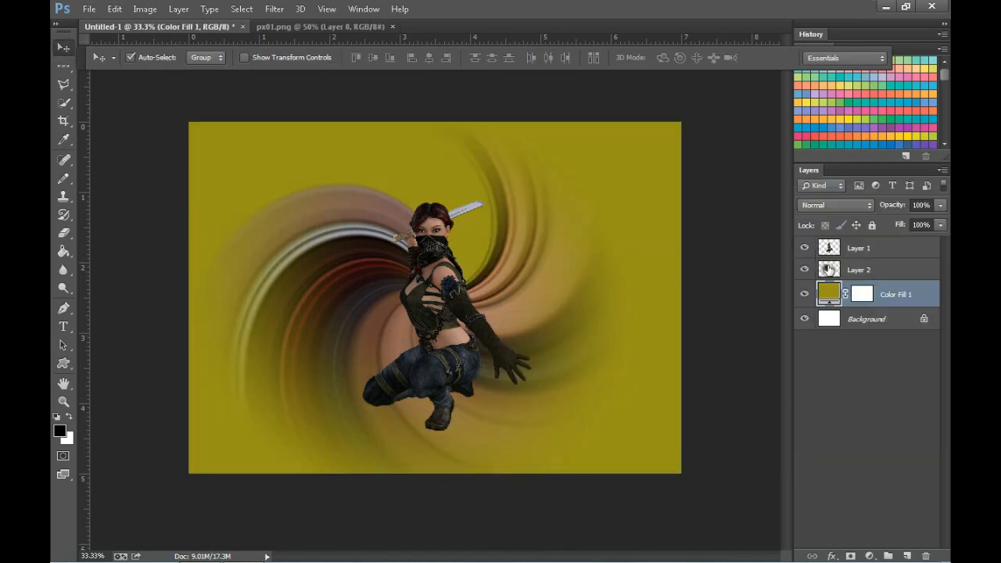
{"action": "left_click", "coordinate": [828, 269]}
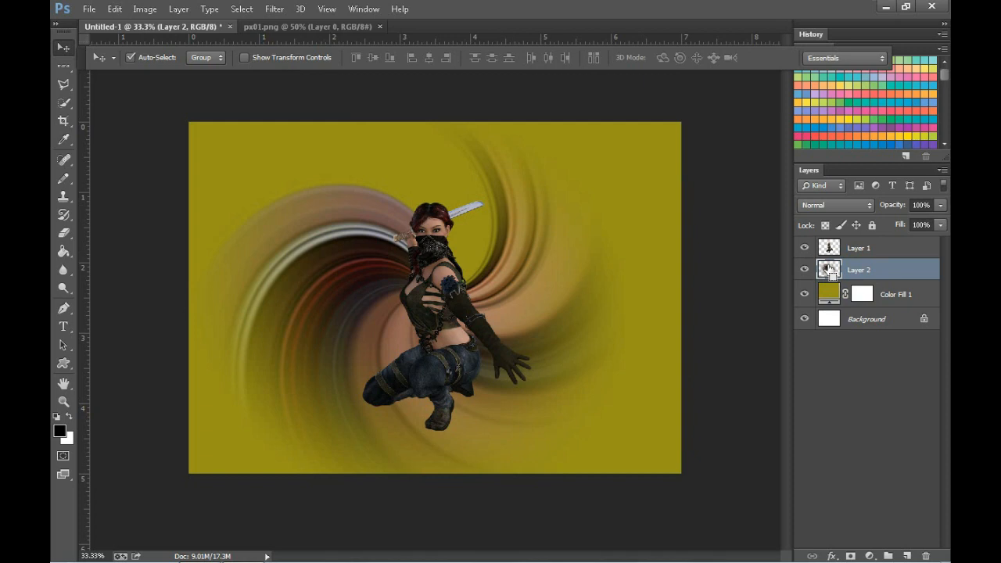
{"action": "key", "text": "ctrl+m"}
{"action": "left_click_drag", "start_coordinate": [840, 219], "coordinate": [852, 173]}
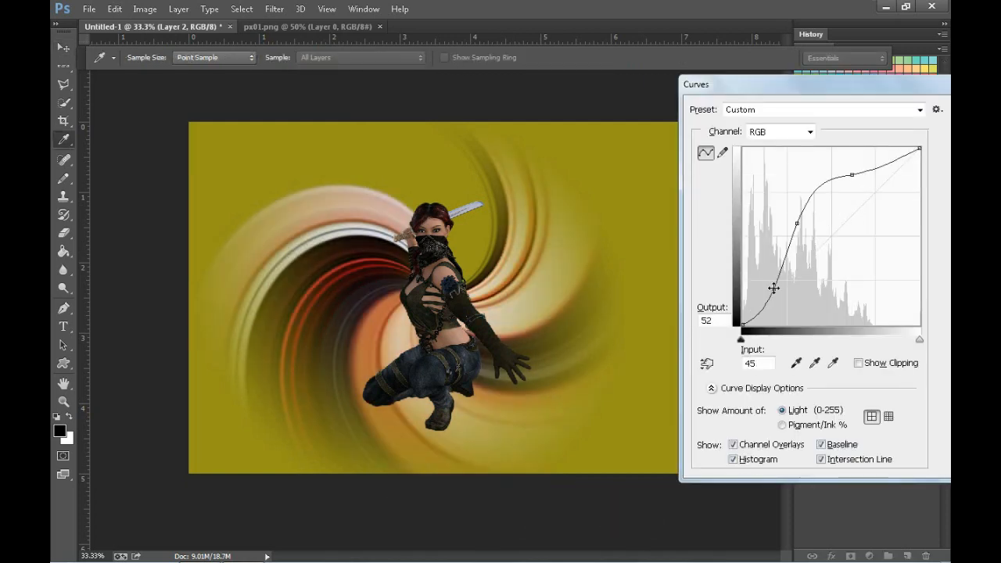
{"action": "key", "text": "Return"}
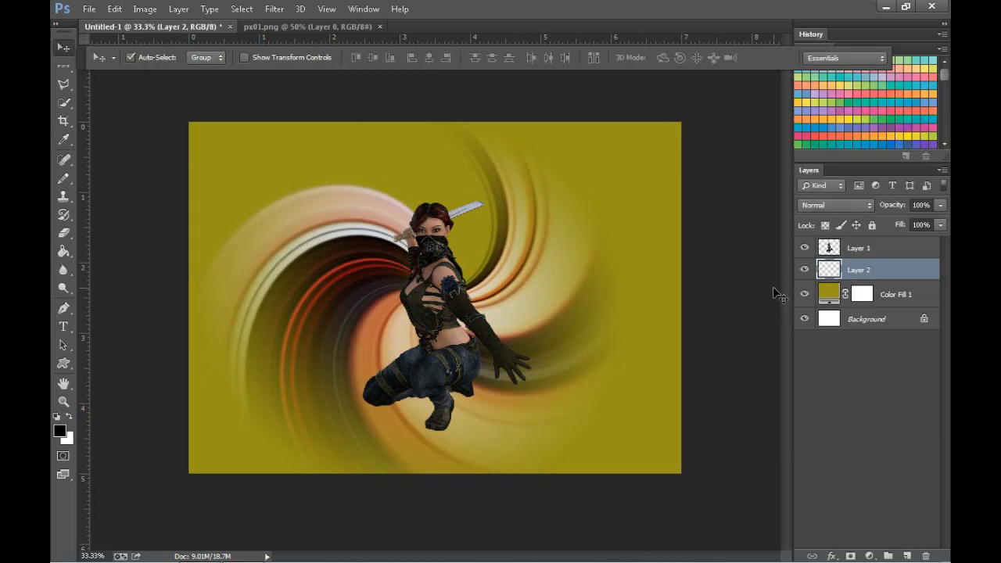
- Brighten the figure layer with a raised Curves adjustment, and recolor the background fill to light yellow #f2ed73
{"action": "left_click", "coordinate": [868, 249]}
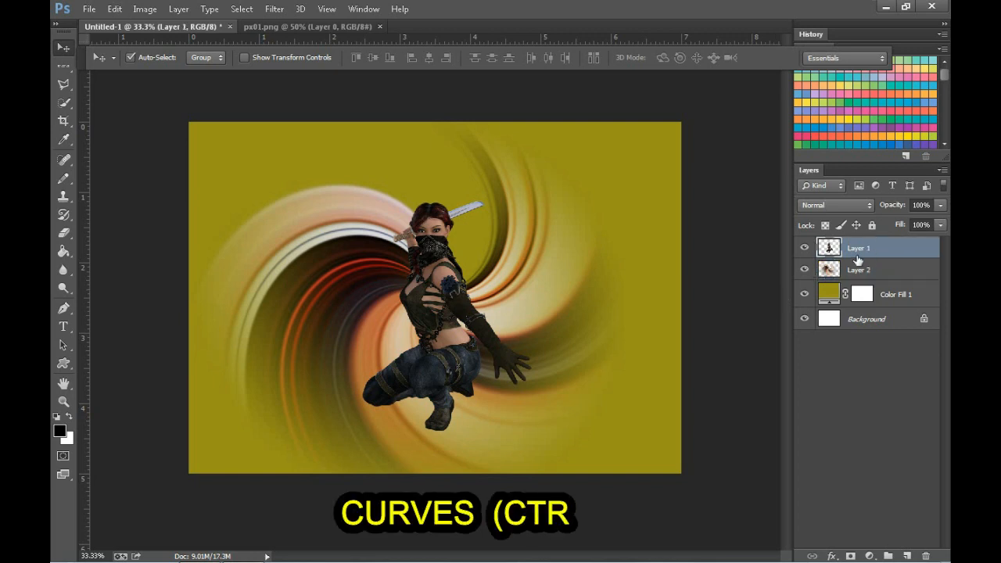
{"action": "key", "text": "ctrl+m"}
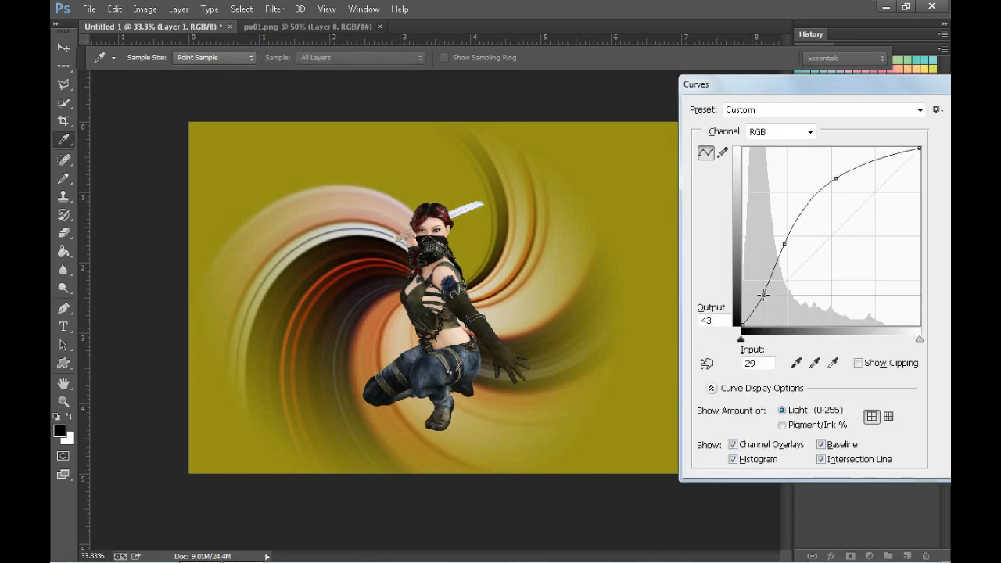
{"action": "key", "text": "Return"}
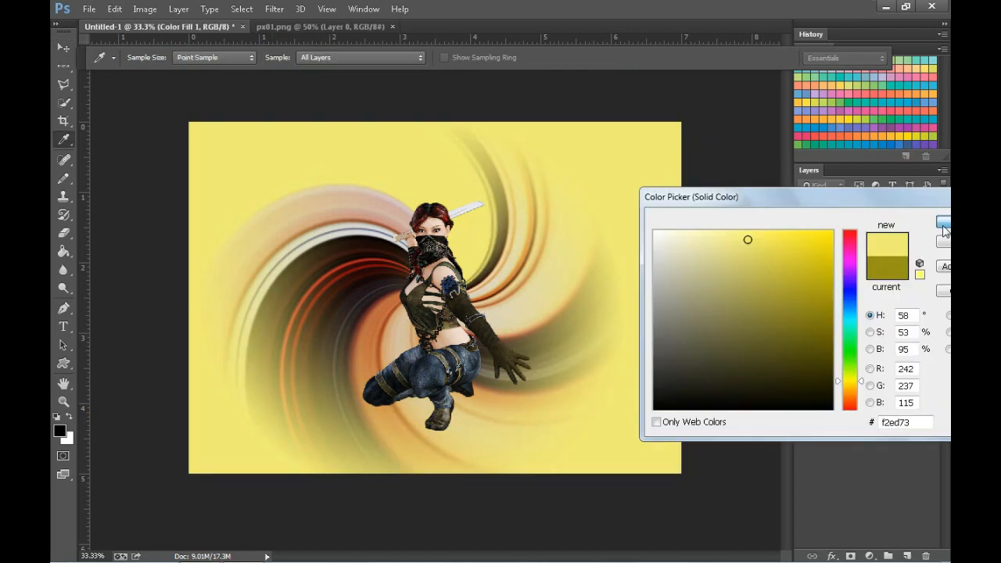
{"action": "key", "text": "Return"}
- Enlarge the cut-out figure and reposition it over the center of the swirl
{"action": "left_click", "coordinate": [436, 307]}
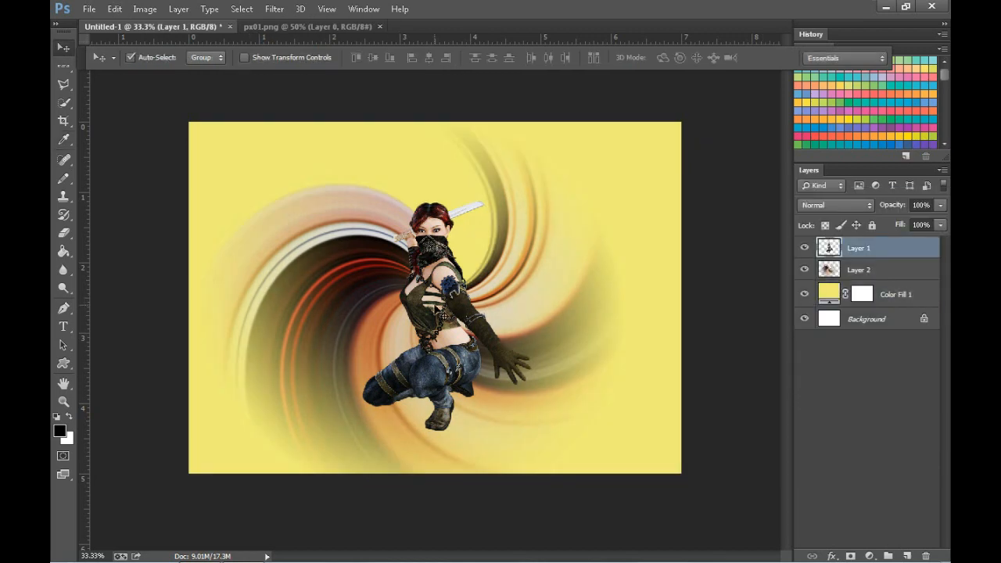
{"action": "key", "text": "ctrl+t"}
{"action": "left_click_drag", "start_coordinate": [532, 201], "coordinate": [576, 140]}
{"action": "left_click_drag", "start_coordinate": [443, 257], "coordinate": [427, 270]}
{"action": "key", "text": "Return"}
- Shift the figure toward cooler blue tones with Color Balance, and increase its contrast with Curves
{"action": "key", "text": "ctrl+b"}
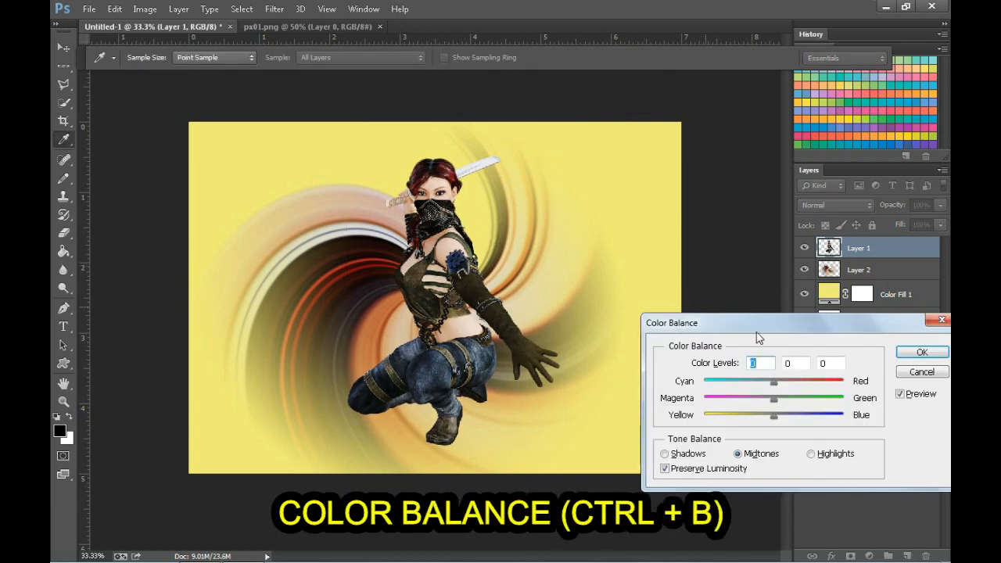
{"action": "left_click", "coordinate": [921, 353]}
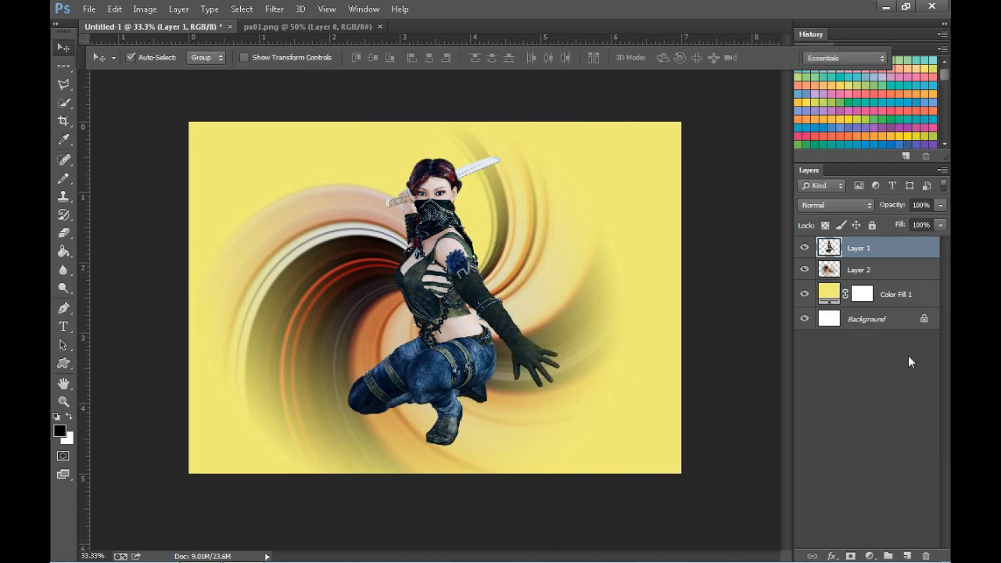
{"action": "key", "text": "ctrl+m"}
{"action": "left_click_drag", "start_coordinate": [841, 226], "coordinate": [846, 188]}
{"action": "left_click_drag", "start_coordinate": [811, 232], "coordinate": [778, 293]}
{"action": "key", "text": "Return"}
{"action": "key", "text": "v"}
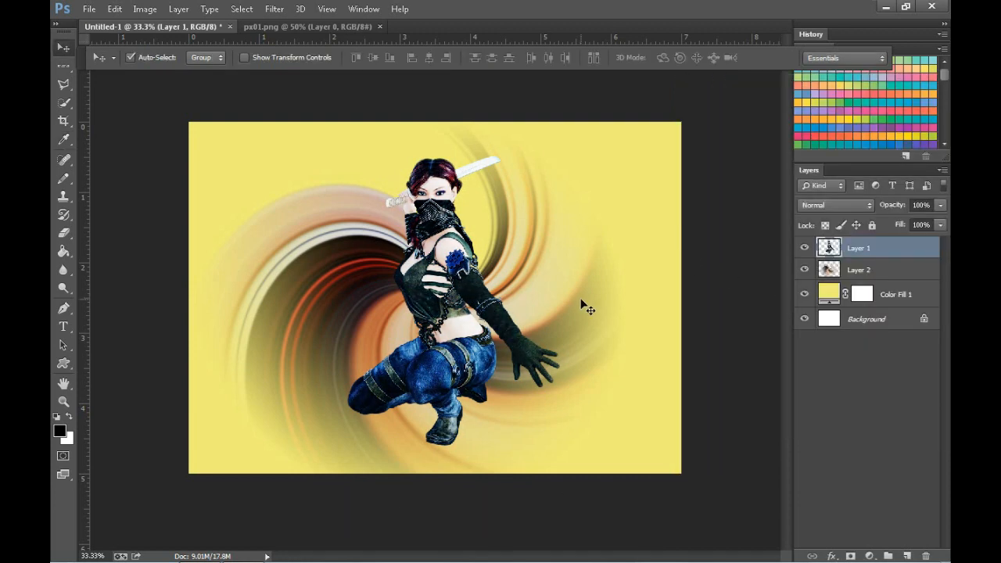
- Change the background fill layer's color to dark blue #113092
{"action": "key", "text": "alt+bracketleft"}
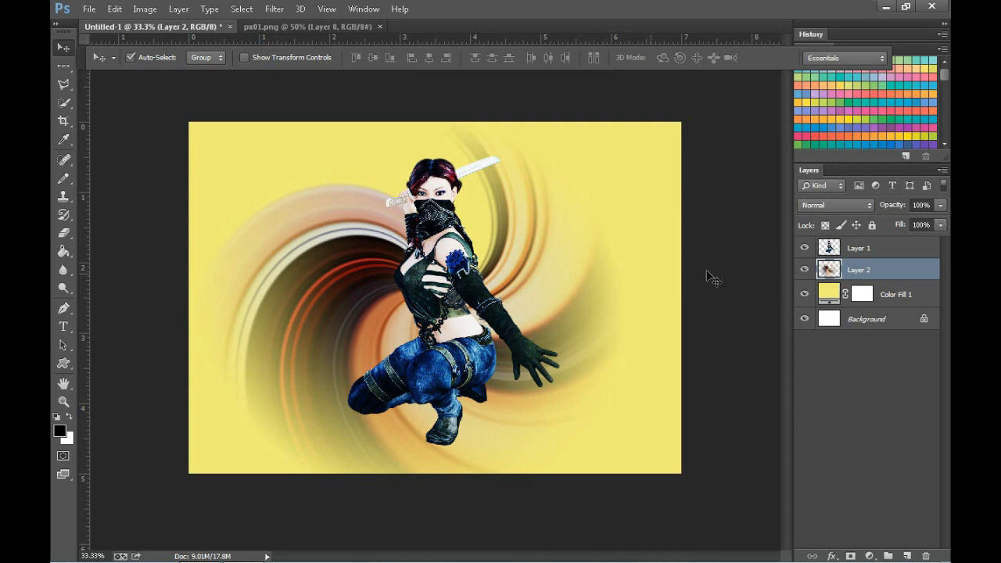
{"action": "double_click", "coordinate": [832, 299]}
{"action": "left_click", "coordinate": [811, 308]}
{"action": "left_click_drag", "start_coordinate": [850, 297], "coordinate": [851, 318]}
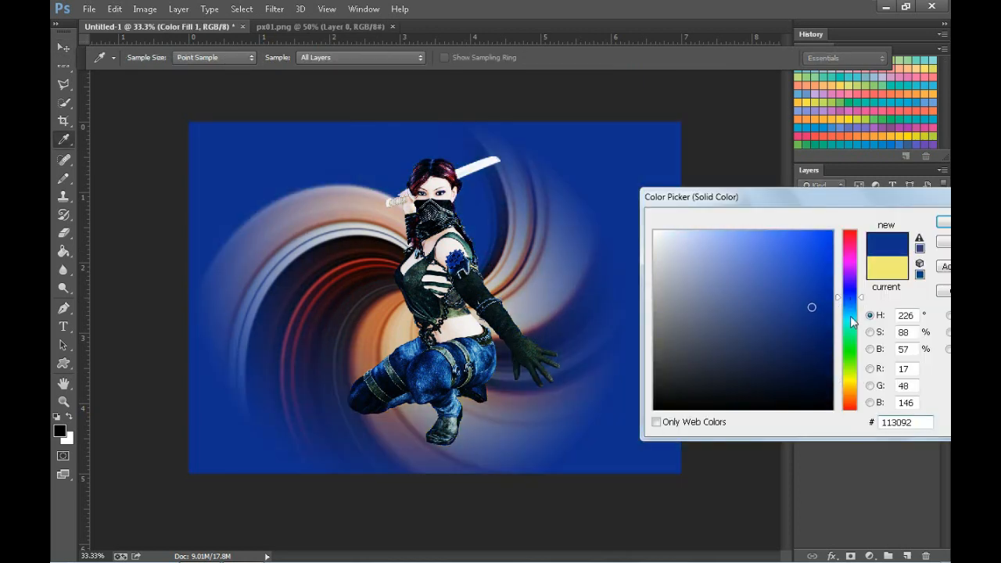
{"action": "left_click", "coordinate": [944, 223]}
{"action": "key", "text": "alt+bracketleft"}
{"action": "key", "text": "ctrl+m"}
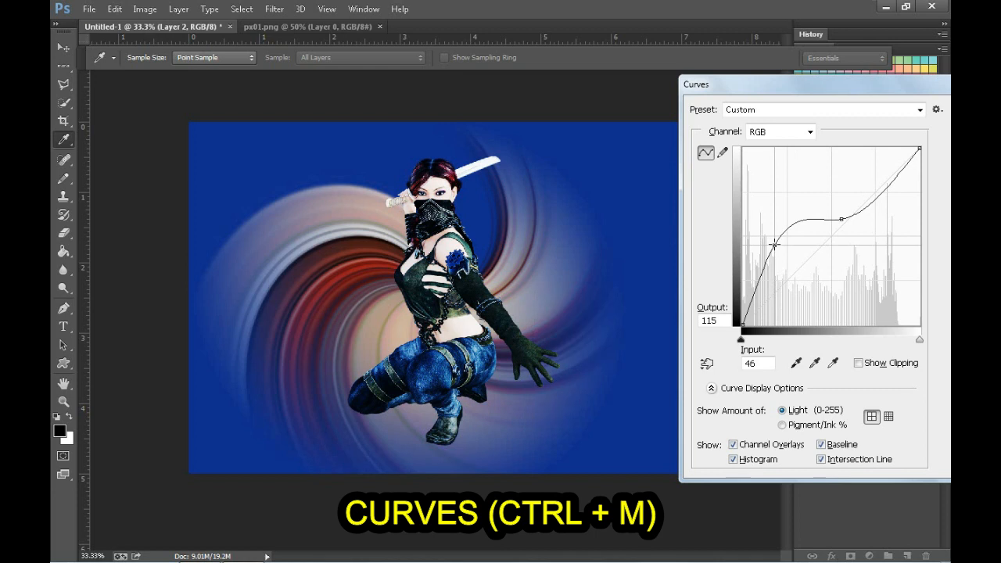
{"action": "key", "text": "Escape"}
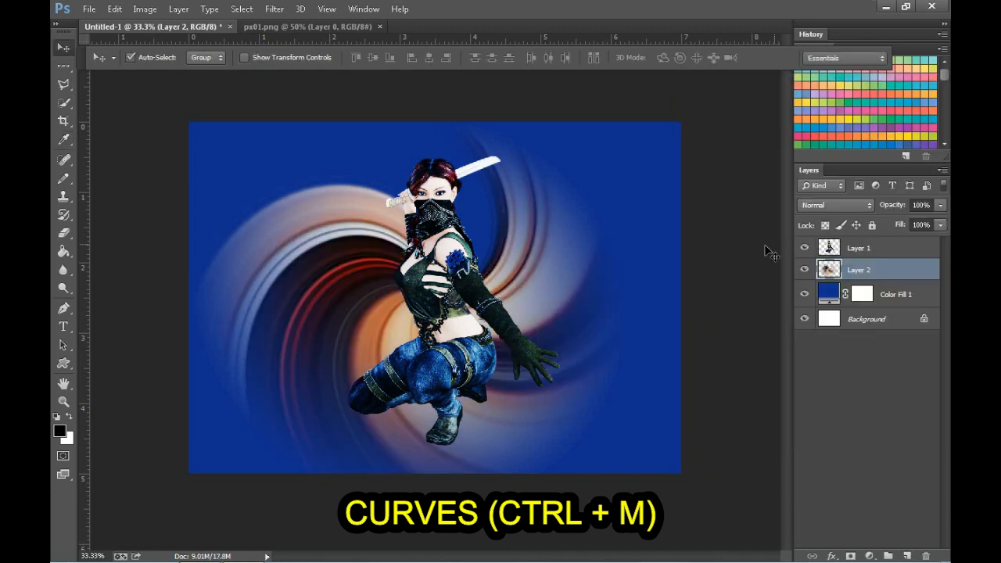
- Change the background fill layer's color to light blue #a4b5ed
{"action": "double_click", "coordinate": [828, 293]}
{"action": "left_click", "coordinate": [709, 243]}
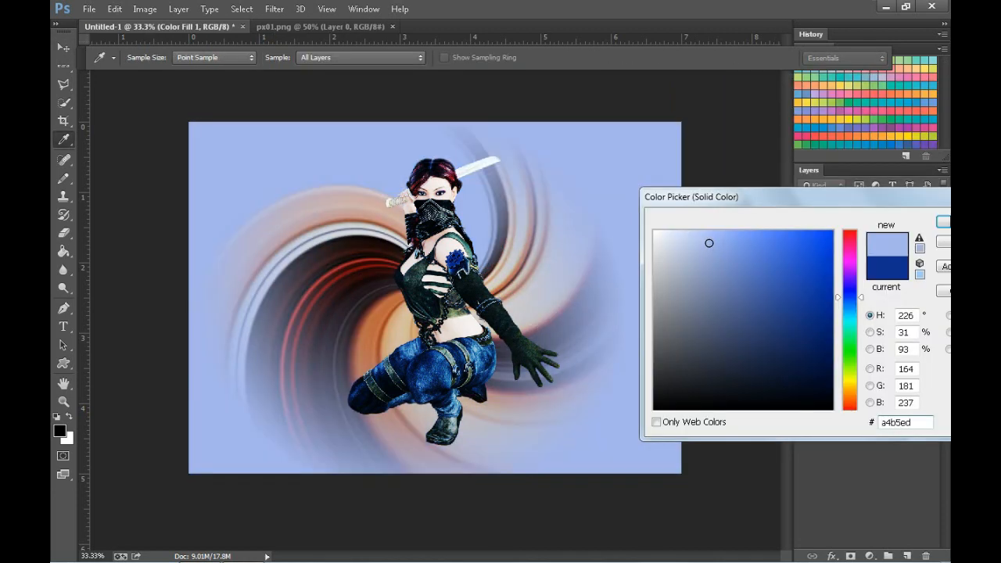
{"action": "left_click", "coordinate": [943, 224]}
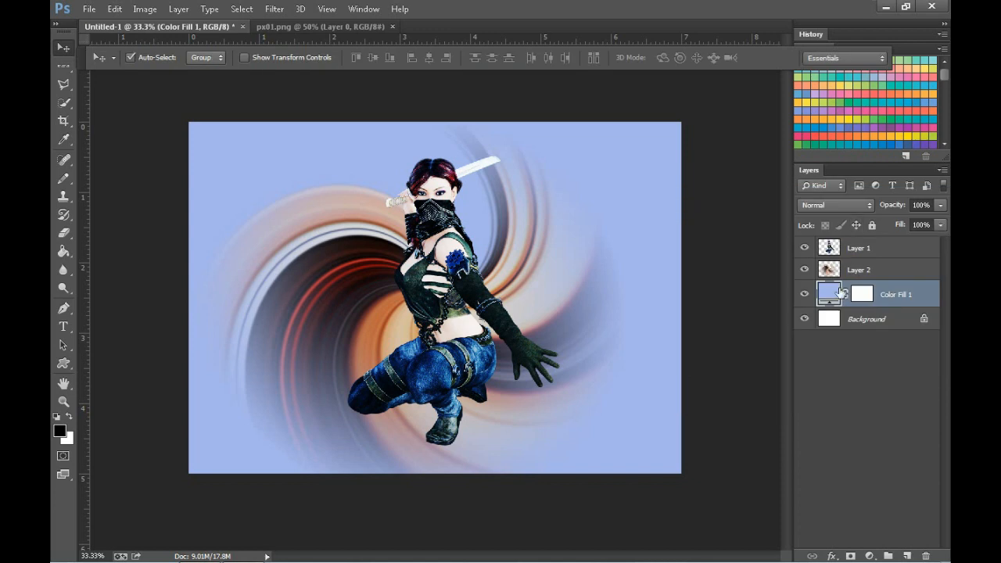
- Add a noisy, light Outer Glow and a Drop Shadow to the figure layer
{"action": "left_click", "coordinate": [833, 274]}
{"action": "right_click", "coordinate": [834, 274]}
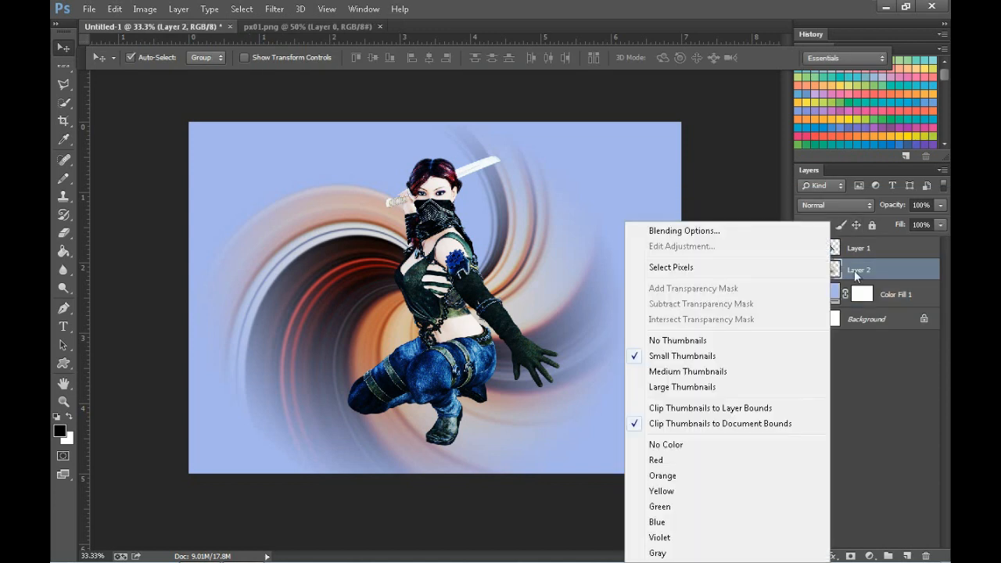
{"action": "left_click", "coordinate": [855, 274]}
{"action": "right_click", "coordinate": [855, 274]}
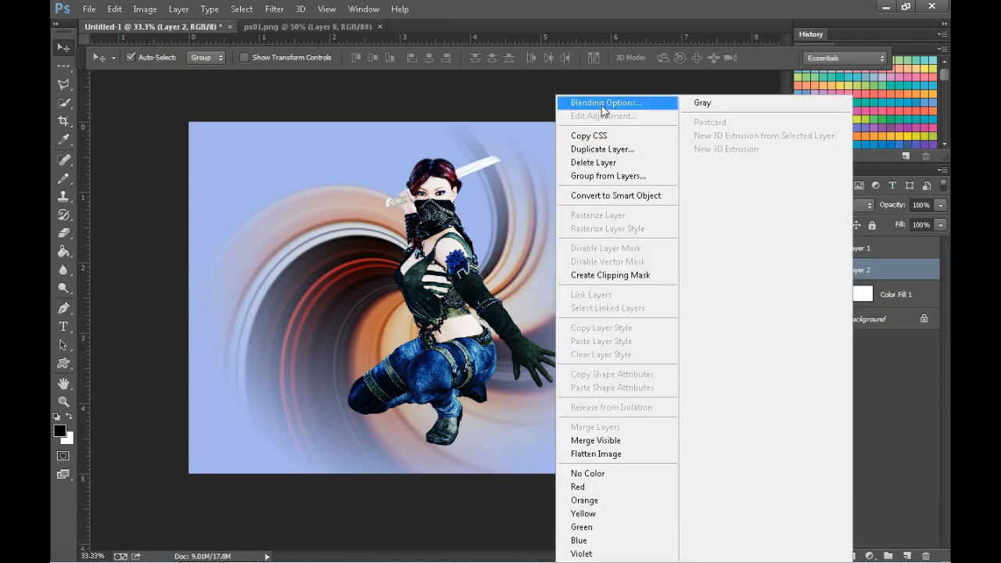
{"action": "left_click", "coordinate": [575, 103]}
{"action": "left_click", "coordinate": [938, 163]}
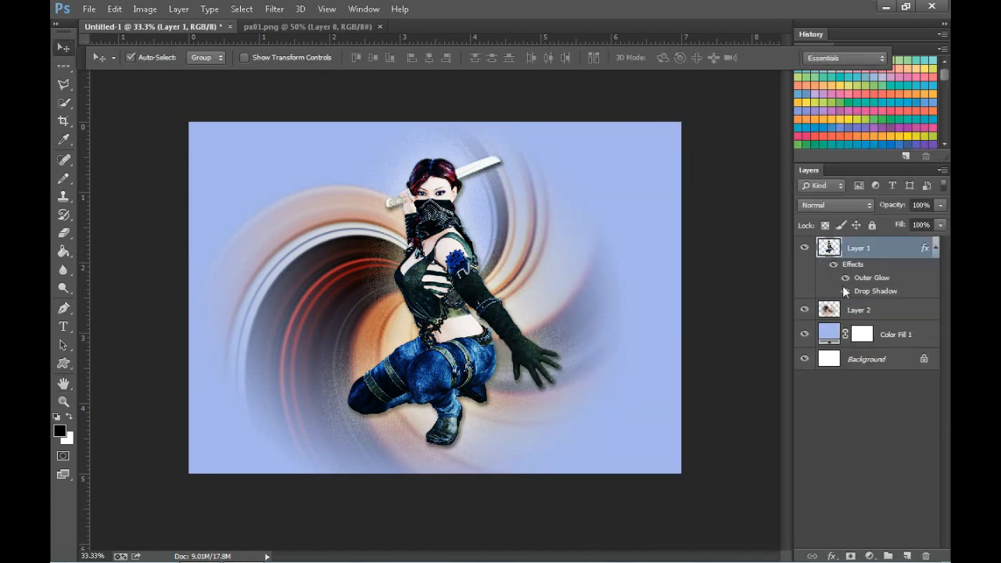
- Change the background fill layer's color to medium blue #5f7ddf
{"action": "double_click", "coordinate": [826, 337]}
{"action": "left_click", "coordinate": [756, 252]}
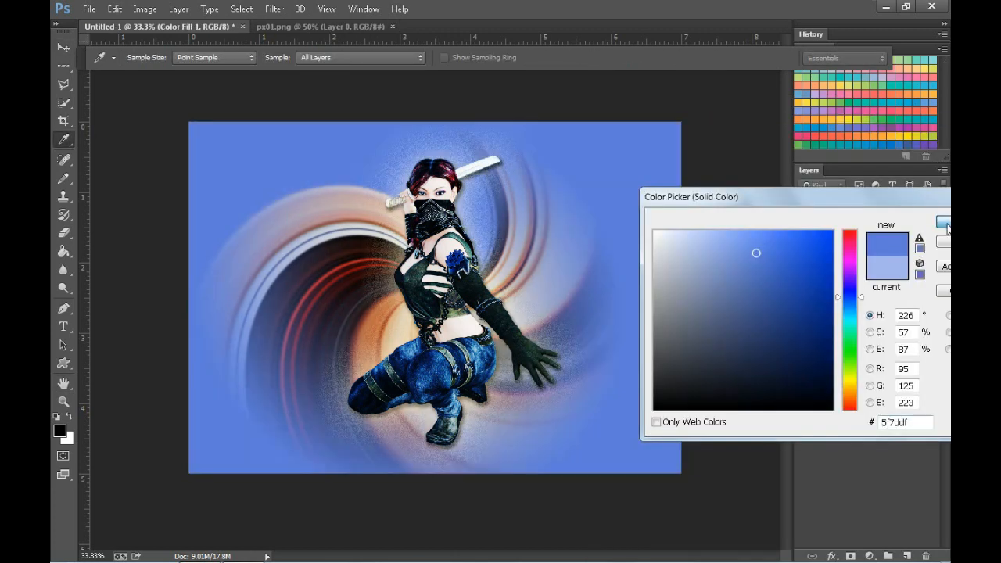
{"action": "left_click", "coordinate": [948, 227]}
- Enlarge the swirl layer and reposition it behind the figure, and change the background fill color to black
{"action": "left_click", "coordinate": [865, 310]}
{"action": "key", "text": "ctrl+t"}
{"action": "left_click_drag", "start_coordinate": [628, 510], "coordinate": [724, 561]}
{"action": "left_click_drag", "start_coordinate": [332, 316], "coordinate": [314, 275]}
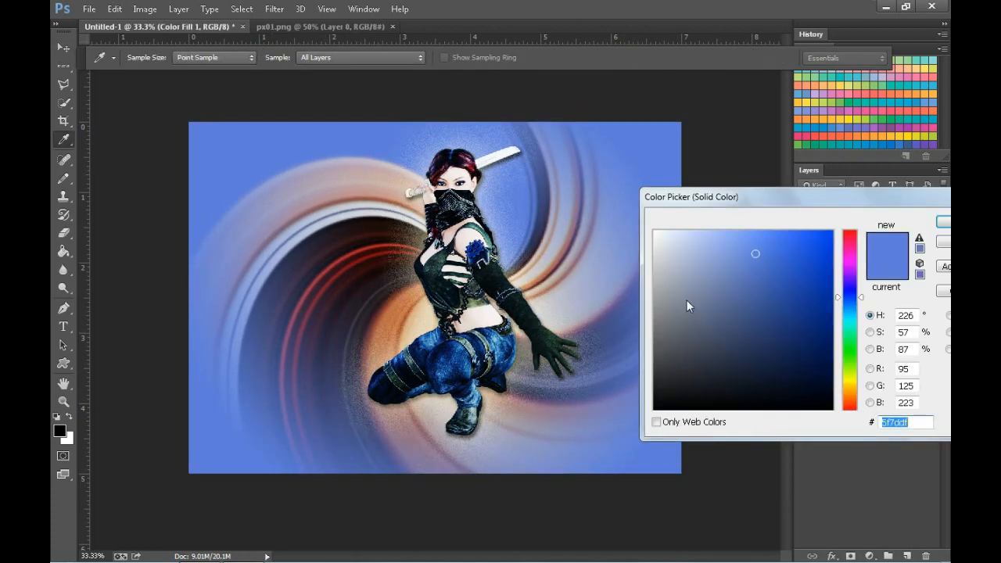
{"action": "left_click_drag", "start_coordinate": [752, 203], "coordinate": [685, 196]}
{"action": "left_click", "coordinate": [893, 216]}
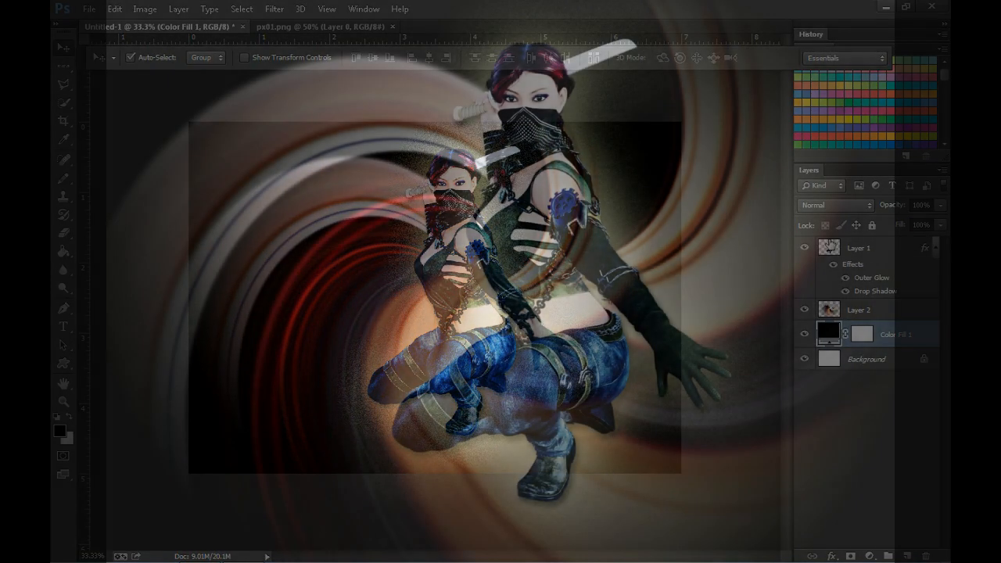